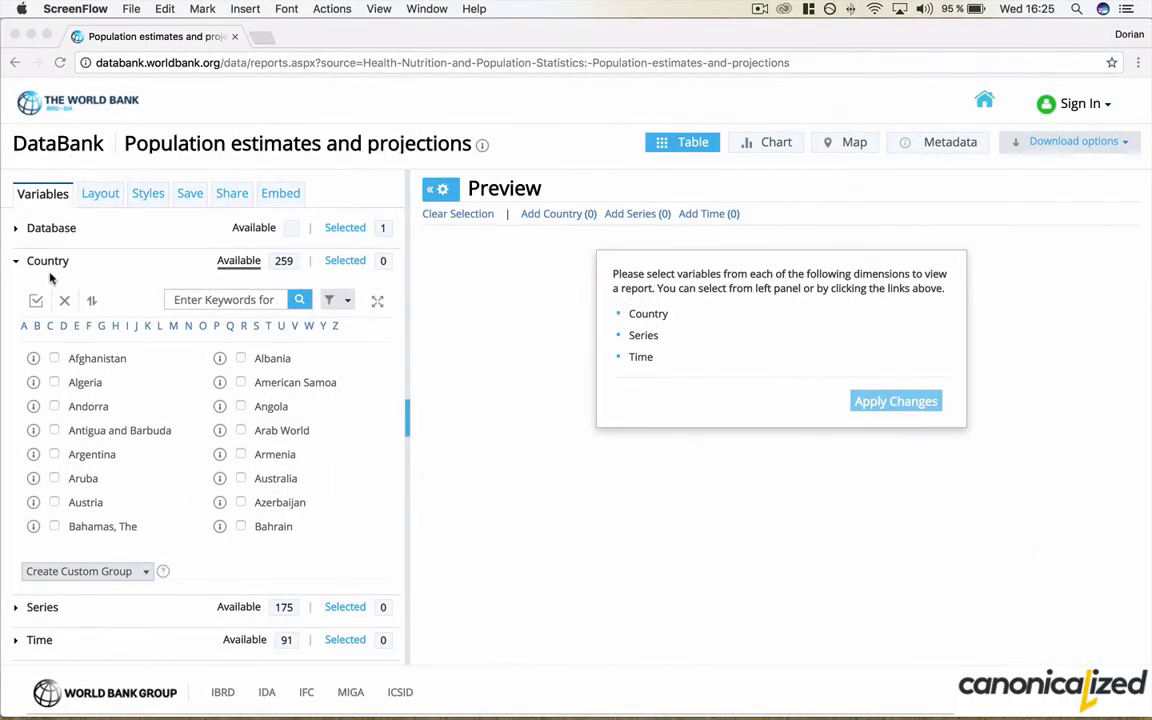
Search the country list for 'worl' and add World as the country
{"action": "left_click", "coordinate": [180, 300]}
{"action": "type", "text": "world"}
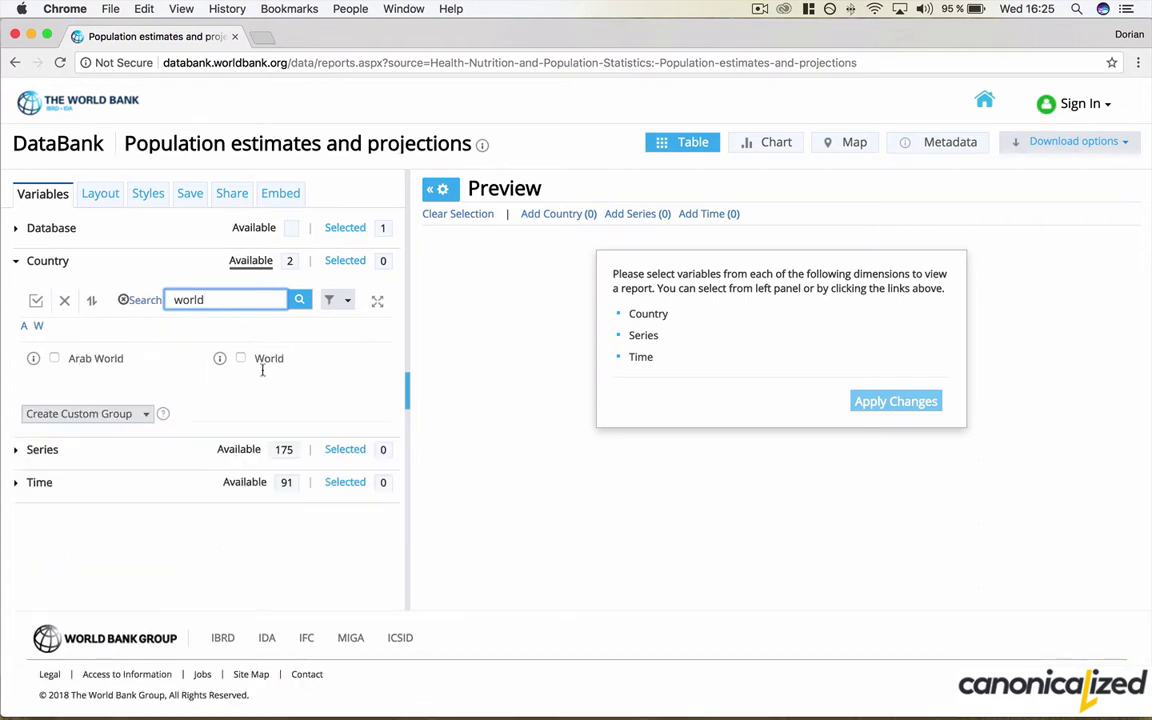
{"action": "left_click", "coordinate": [240, 358]}
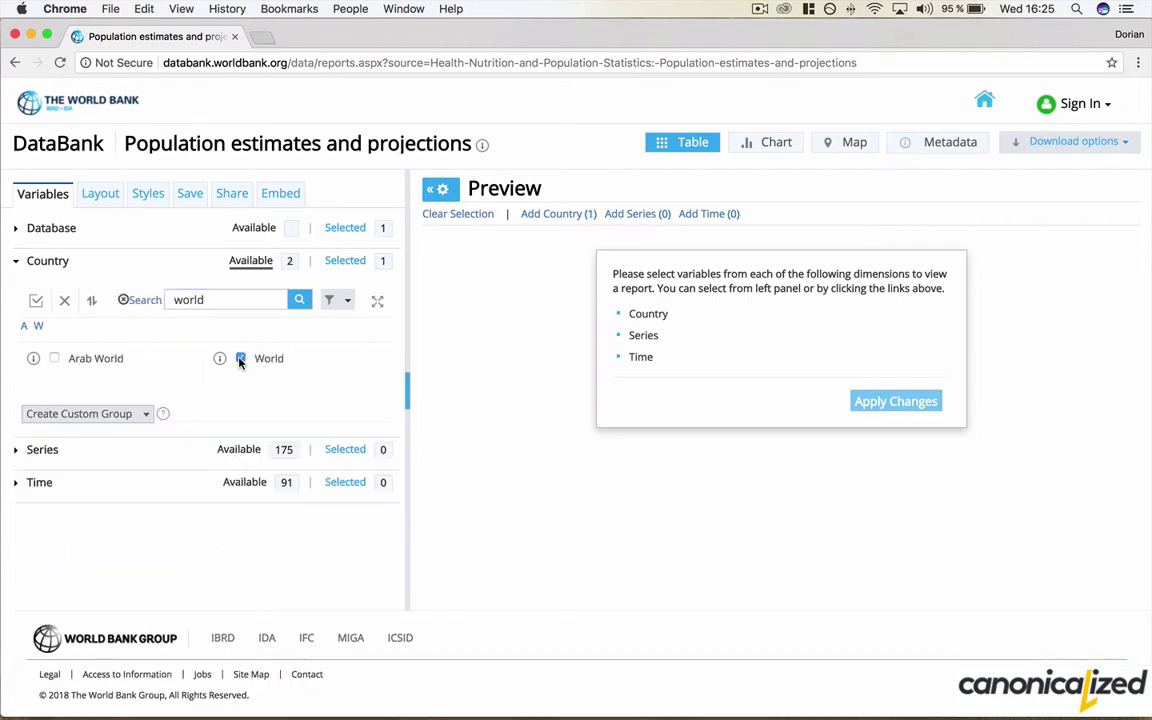
Filter the Series list to Population by 5-year age groups
{"action": "left_click", "coordinate": [15, 450]}
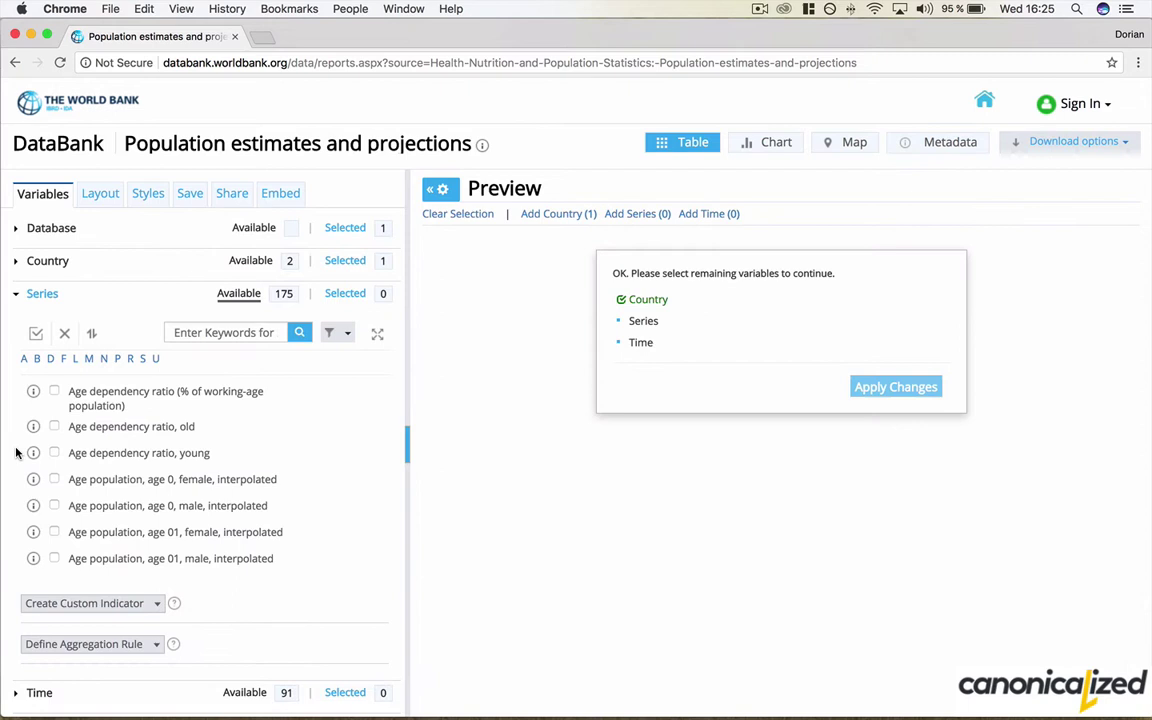
{"action": "left_click", "coordinate": [334, 332]}
{"action": "scroll", "coordinate": [248, 467], "scroll_direction": "down", "scroll_amount": 3}
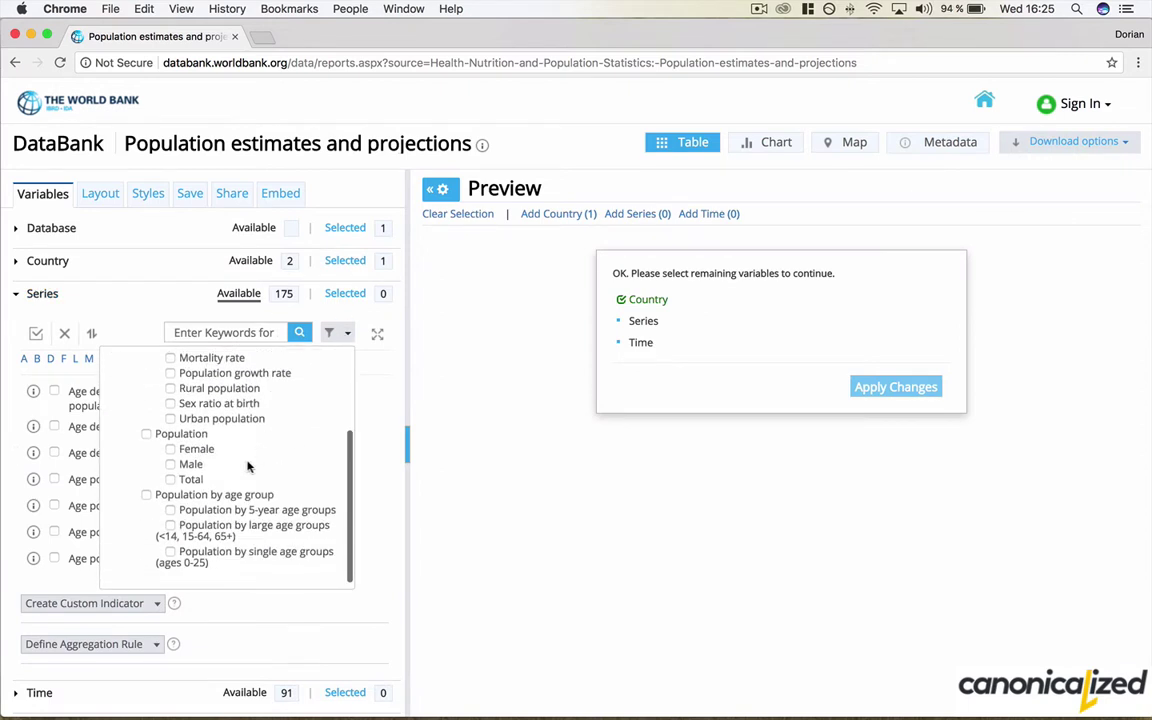
{"action": "left_click", "coordinate": [170, 511]}
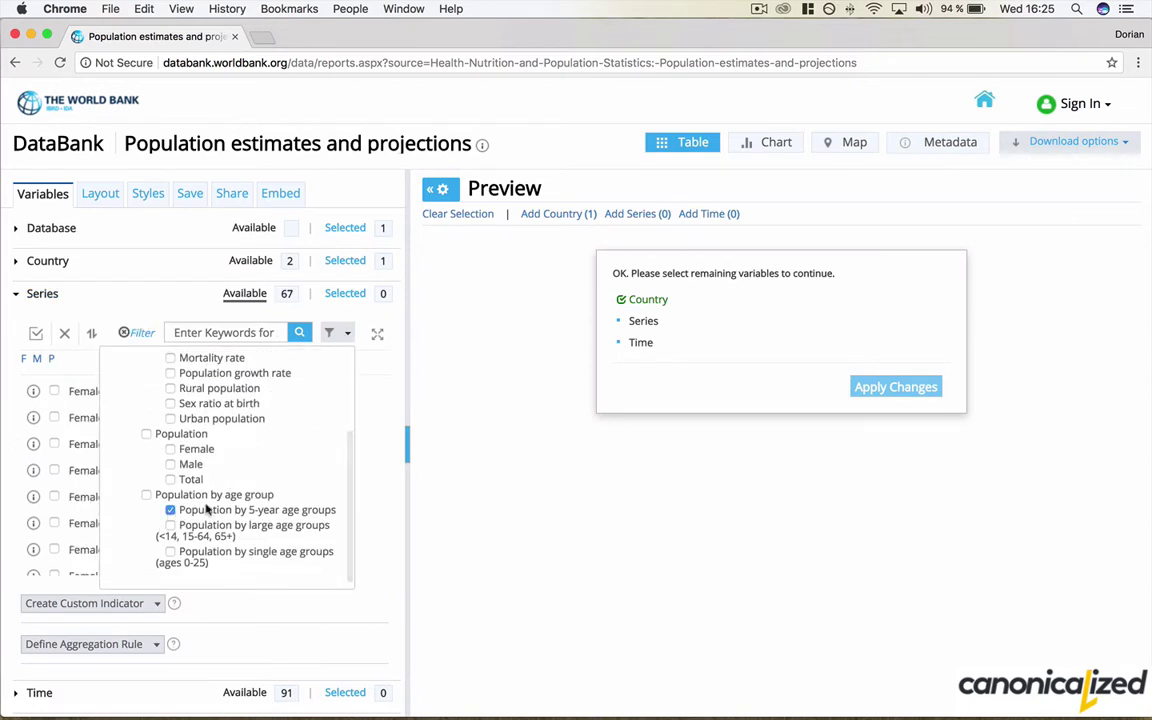
{"action": "scroll", "coordinate": [285, 463], "scroll_direction": "down", "scroll_amount": 2}
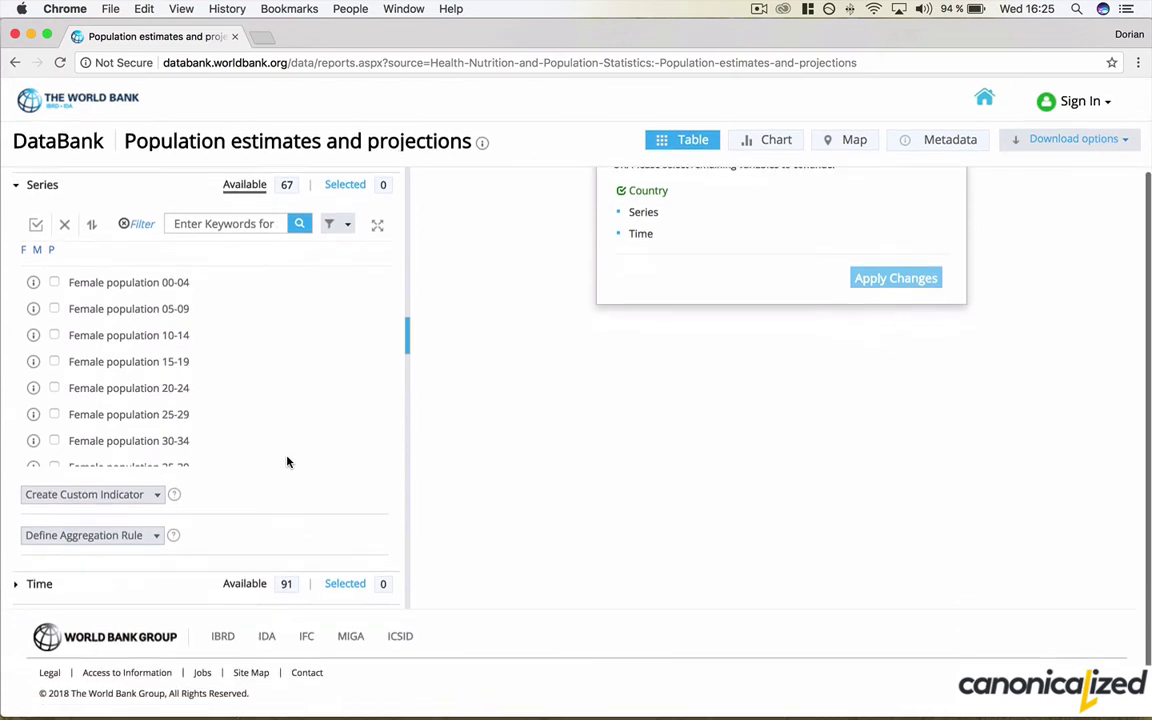
{"action": "scroll", "coordinate": [128, 366], "scroll_direction": "down", "scroll_amount": 1}
{"action": "scroll", "coordinate": [128, 366], "scroll_direction": "down", "scroll_amount": 15}
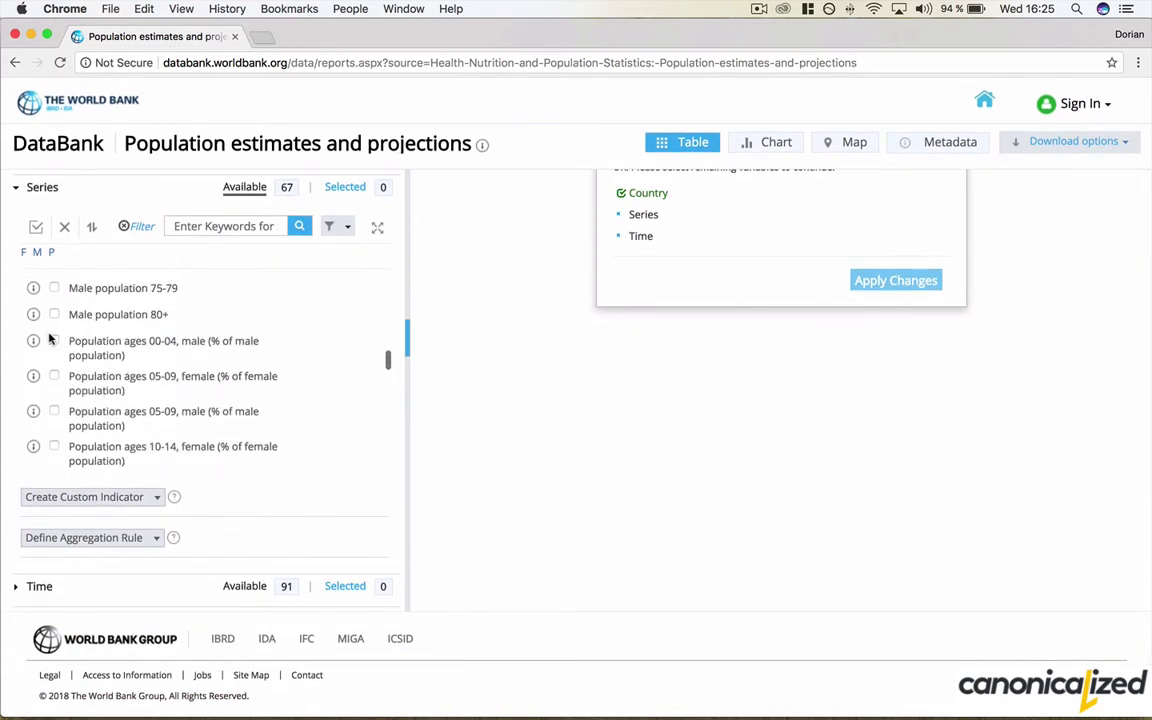
Select all filtered series, then untick every percentage-of-population series, leaving 34 selected
{"action": "left_click", "coordinate": [36, 226]}
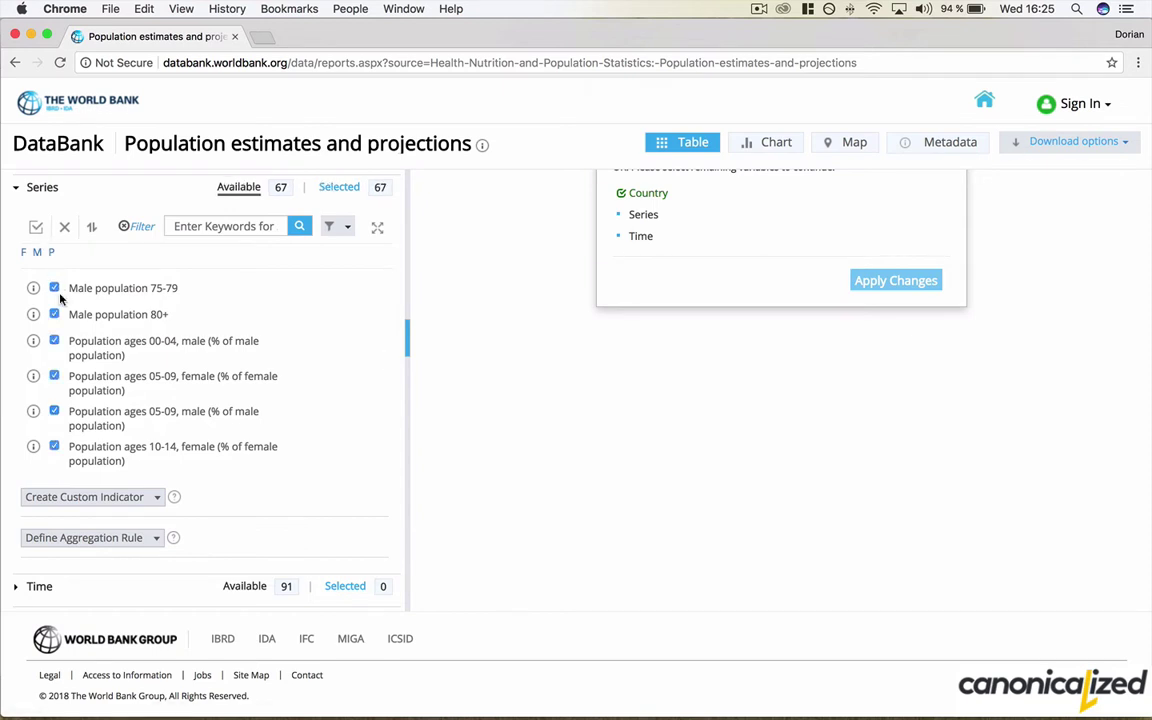
{"action": "left_click", "coordinate": [55, 342]}
{"action": "left_click", "coordinate": [54, 411]}
{"action": "scroll", "coordinate": [49, 404], "scroll_direction": "down", "scroll_amount": 2}
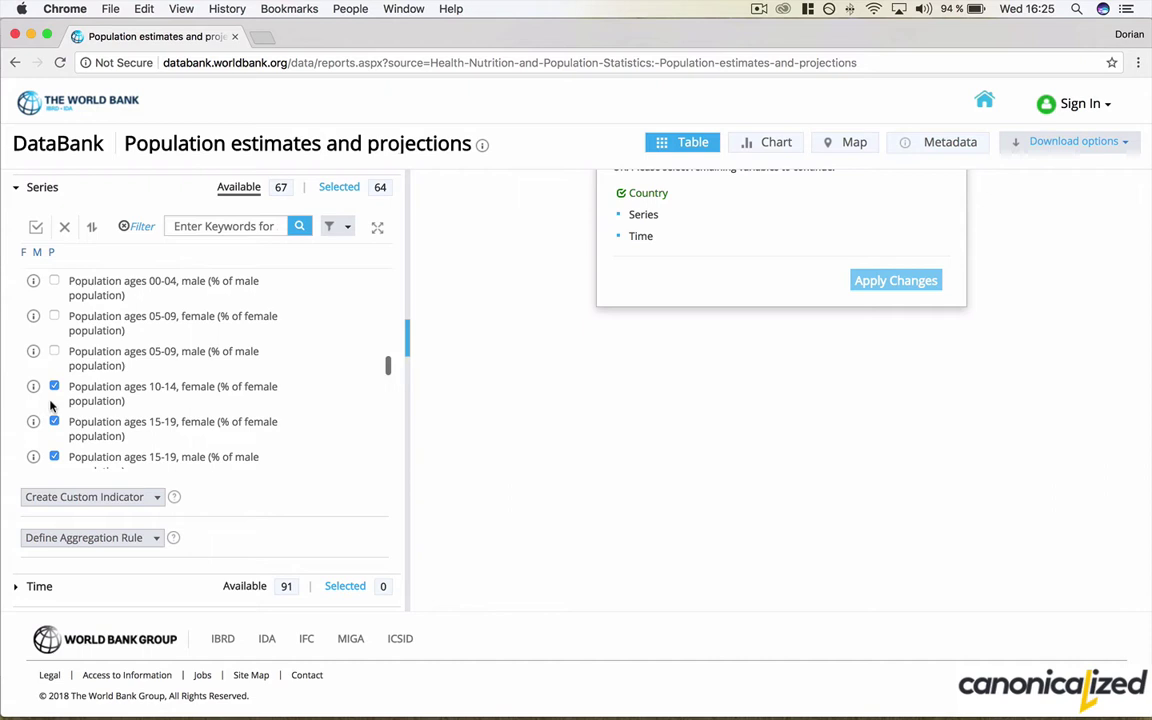
{"action": "left_click", "coordinate": [54, 384]}
{"action": "left_click", "coordinate": [54, 419]}
{"action": "left_click", "coordinate": [54, 455]}
{"action": "scroll", "coordinate": [52, 400], "scroll_direction": "down", "scroll_amount": 5}
{"action": "left_click", "coordinate": [54, 351]}
{"action": "scroll", "coordinate": [54, 380], "scroll_direction": "down", "scroll_amount": 3}
{"action": "left_click", "coordinate": [54, 406]}
{"action": "scroll", "coordinate": [54, 406], "scroll_direction": "down", "scroll_amount": 3}
{"action": "left_click", "coordinate": [54, 406]}
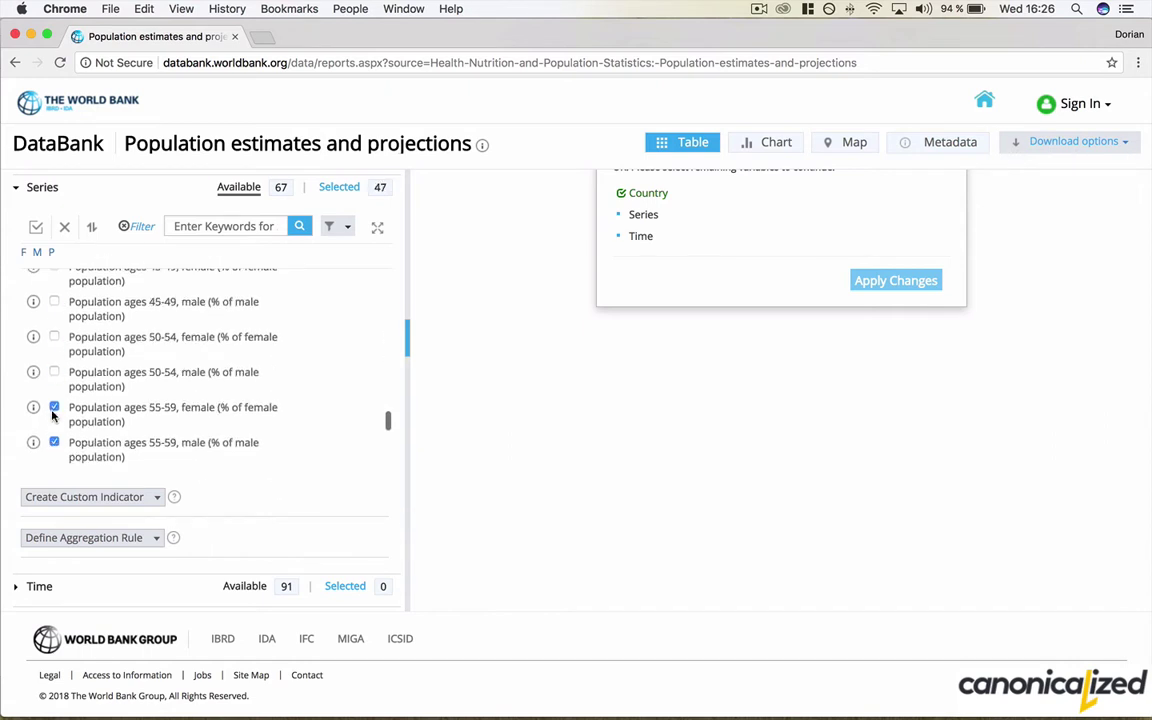
{"action": "scroll", "coordinate": [54, 420], "scroll_direction": "down", "scroll_amount": 3}
{"action": "left_click", "coordinate": [54, 432]}
{"action": "scroll", "coordinate": [54, 410], "scroll_direction": "down", "scroll_amount": 3}
{"action": "left_click", "coordinate": [54, 396]}
{"action": "left_click", "coordinate": [54, 394]}
{"action": "left_click", "coordinate": [54, 428]}
{"action": "scroll", "coordinate": [54, 428], "scroll_direction": "down", "scroll_amount": 2}
{"action": "left_click", "coordinate": [54, 398]}
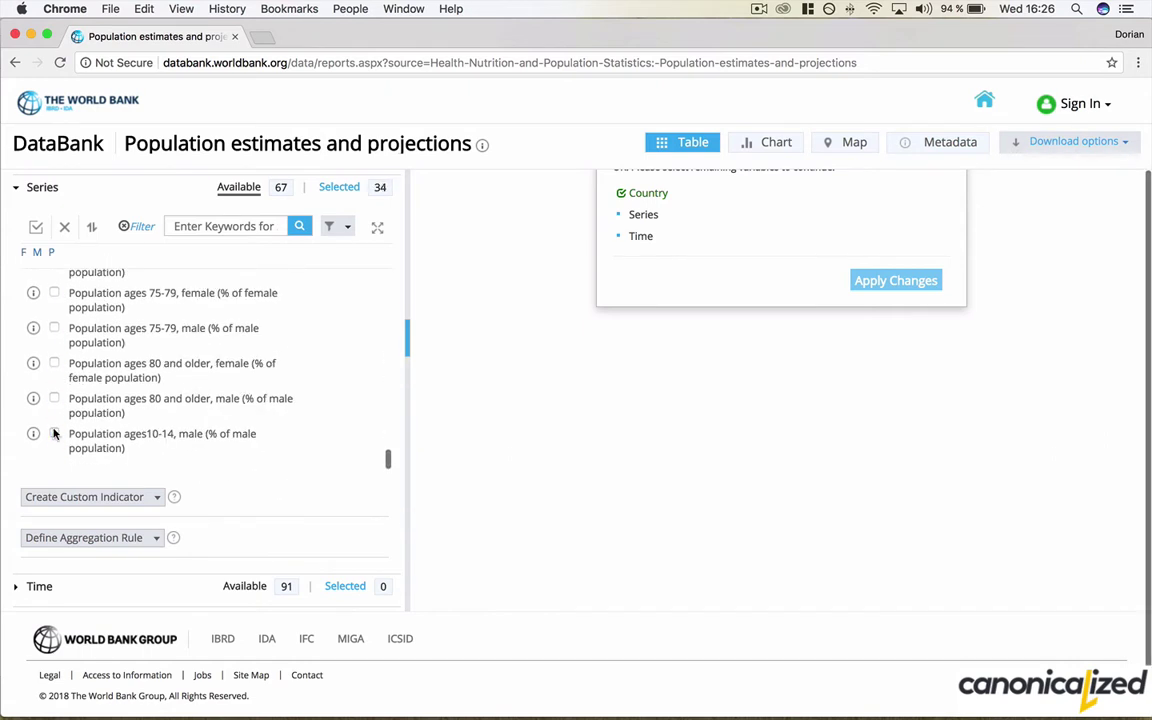
Select all 91 years, build the report table, and download it as CSV
{"action": "left_click", "coordinate": [37, 588]}
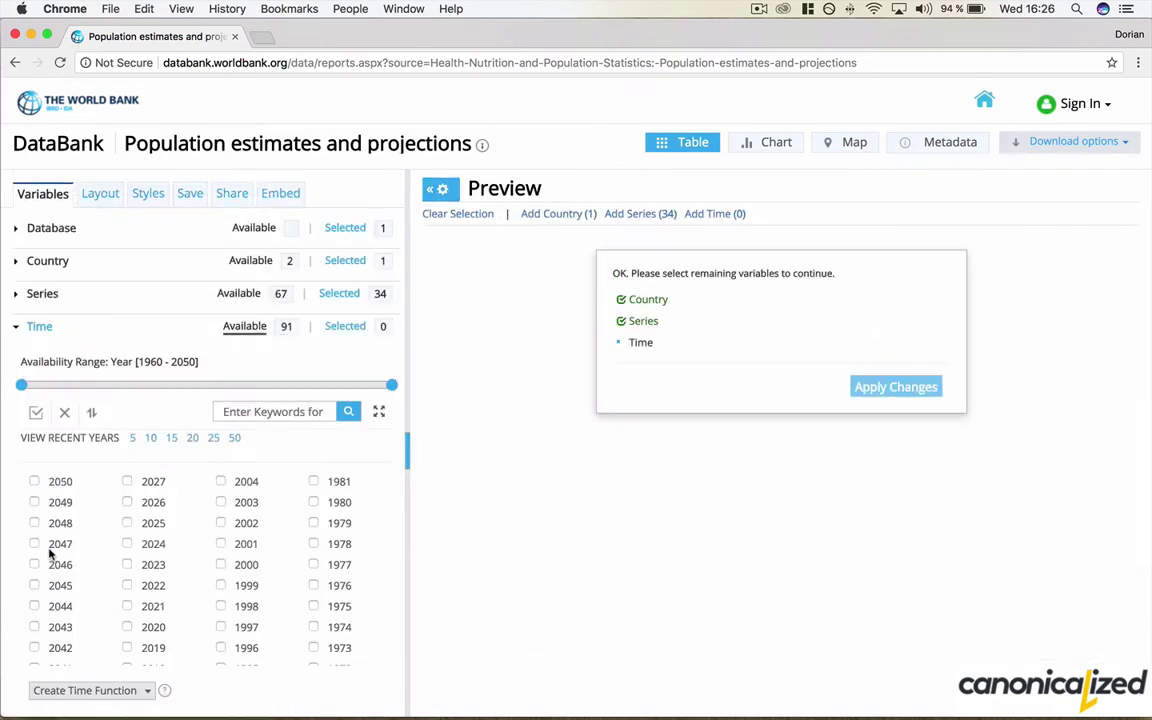
{"action": "left_click", "coordinate": [36, 412]}
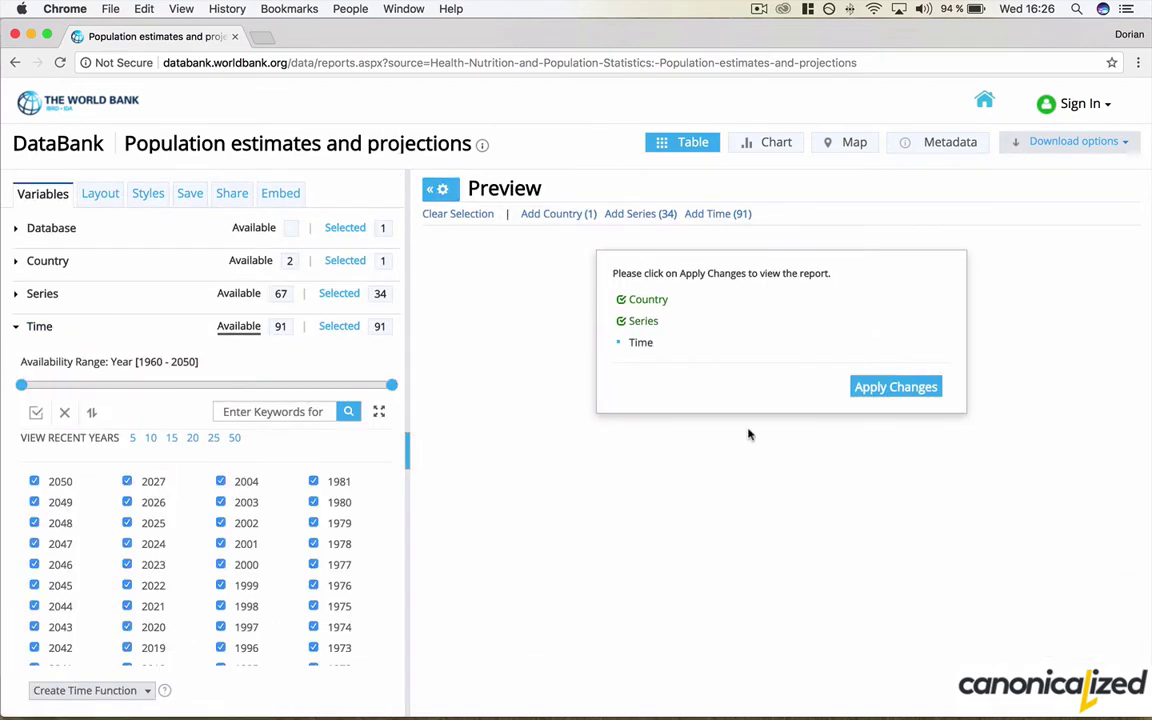
{"action": "left_click", "coordinate": [891, 388]}
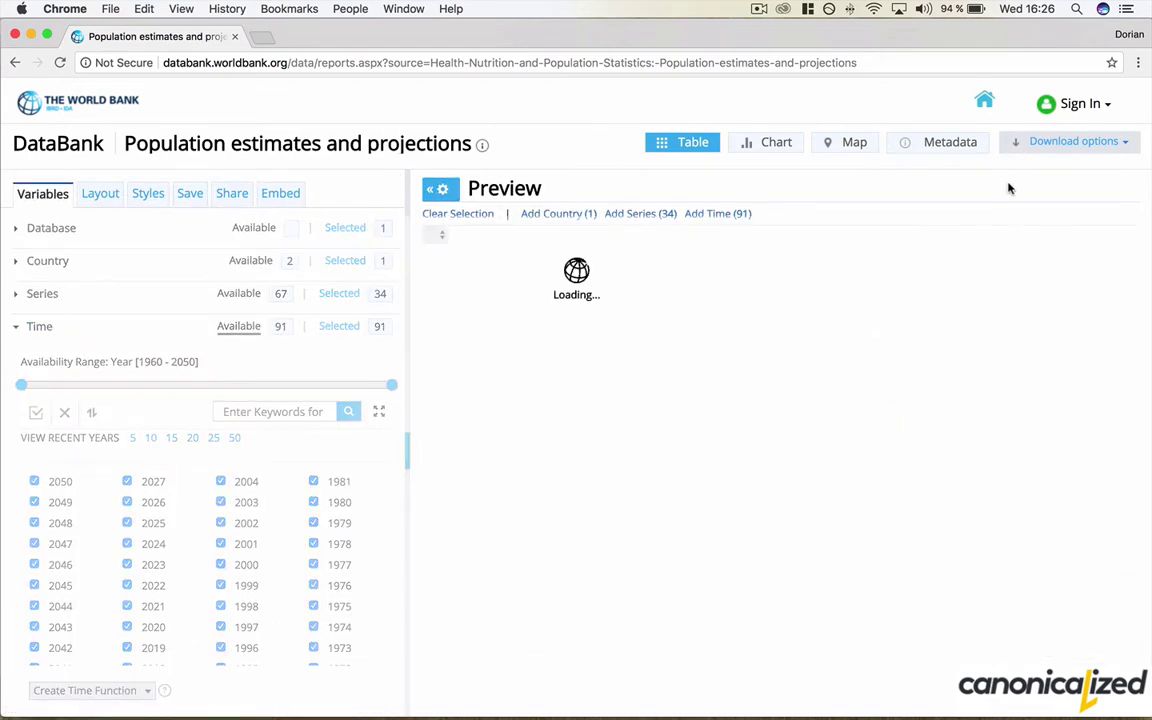
{"action": "left_click", "coordinate": [1032, 150]}
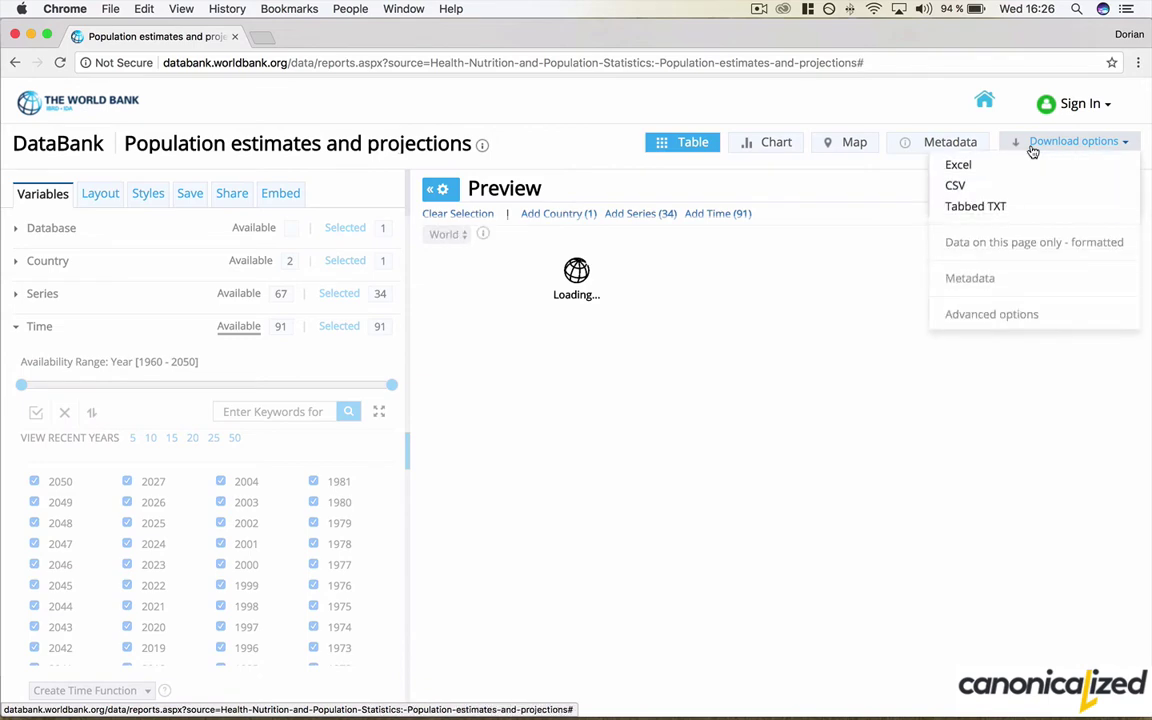
{"action": "left_click", "coordinate": [977, 185]}
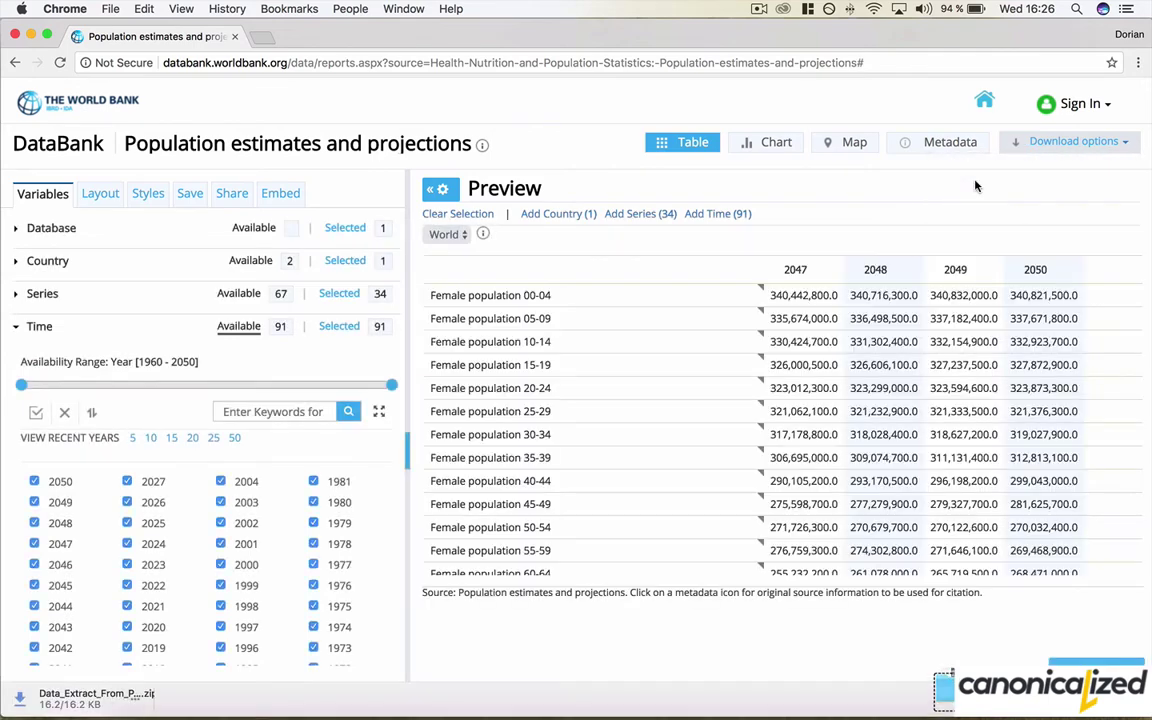
Extract the downloaded zip and drag its Data CSV into Tableau
{"action": "left_click", "coordinate": [103, 700]}
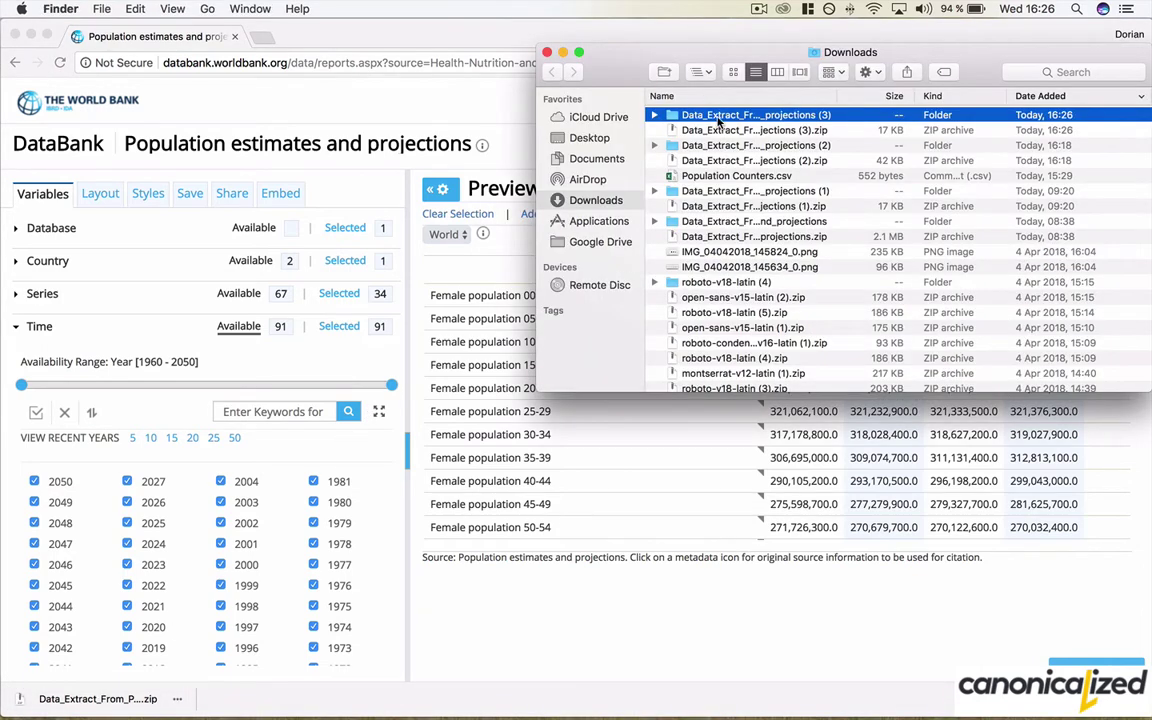
{"action": "double_click", "coordinate": [718, 116]}
{"action": "left_click_drag", "start_coordinate": [718, 116], "coordinate": [603, 288]}
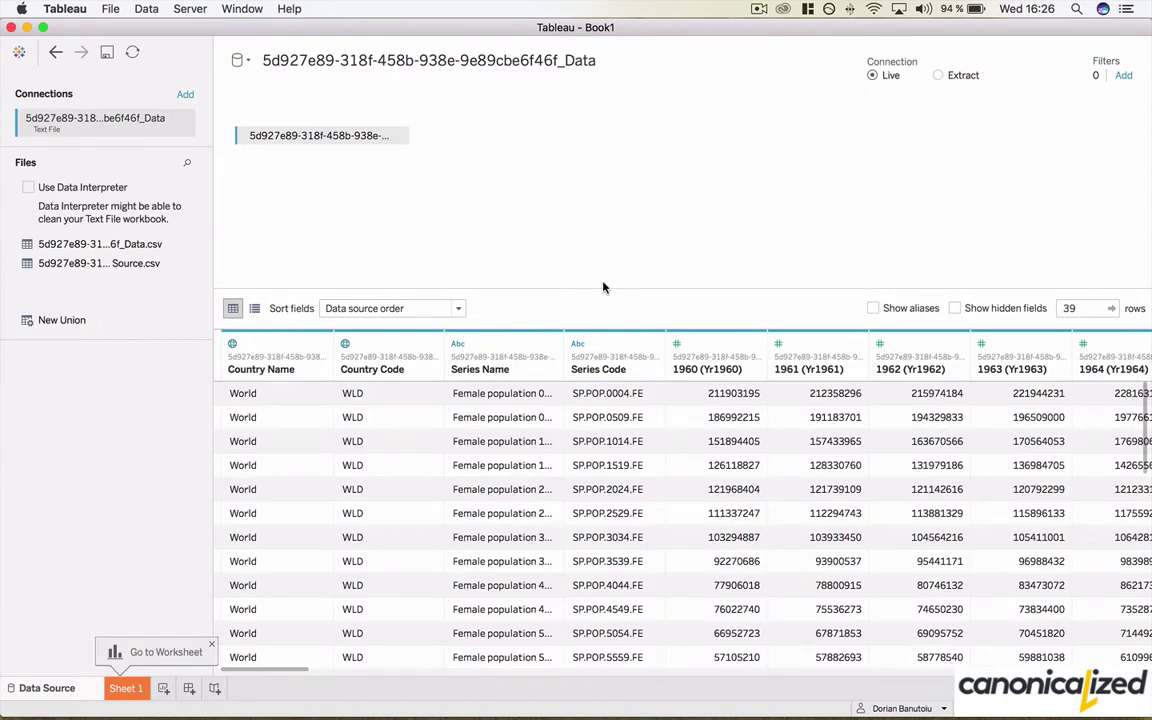
Pivot the year columns from 1960 through 2050 into rows
{"action": "left_click", "coordinate": [720, 355]}
{"action": "scroll", "coordinate": [770, 404], "scroll_direction": "right", "scroll_amount": 10}
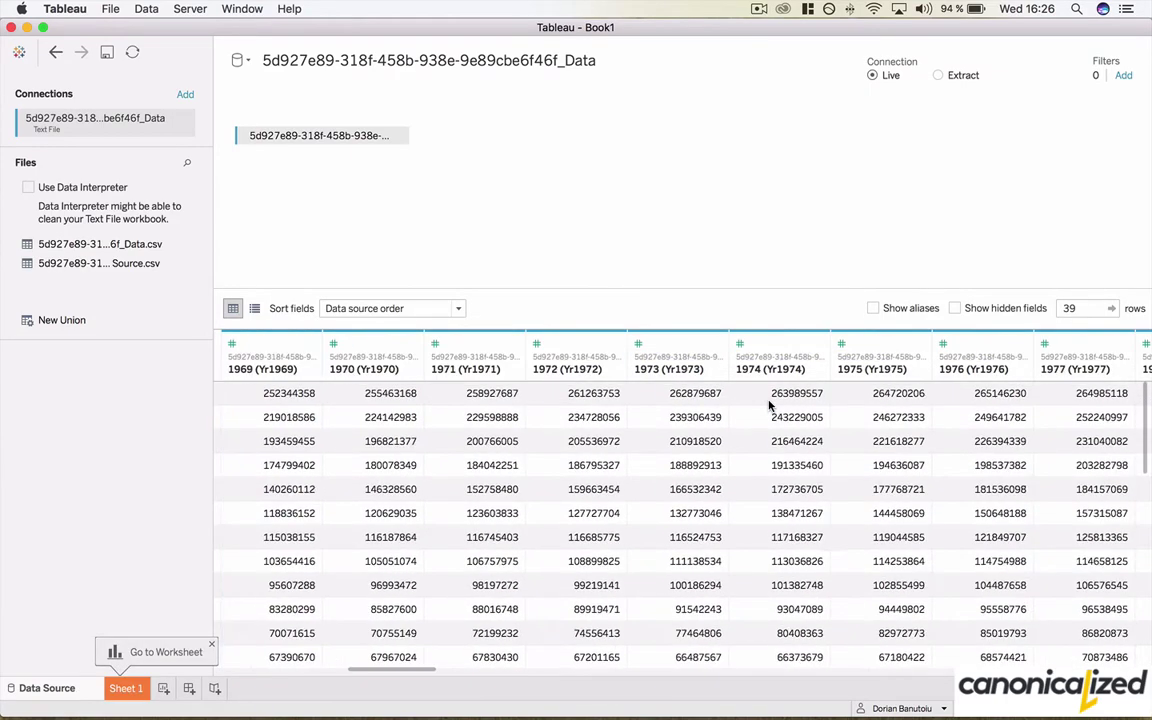
{"action": "scroll", "coordinate": [770, 404], "scroll_direction": "right", "scroll_amount": 20}
{"action": "left_click", "coordinate": [1121, 345], "text": "shift"}
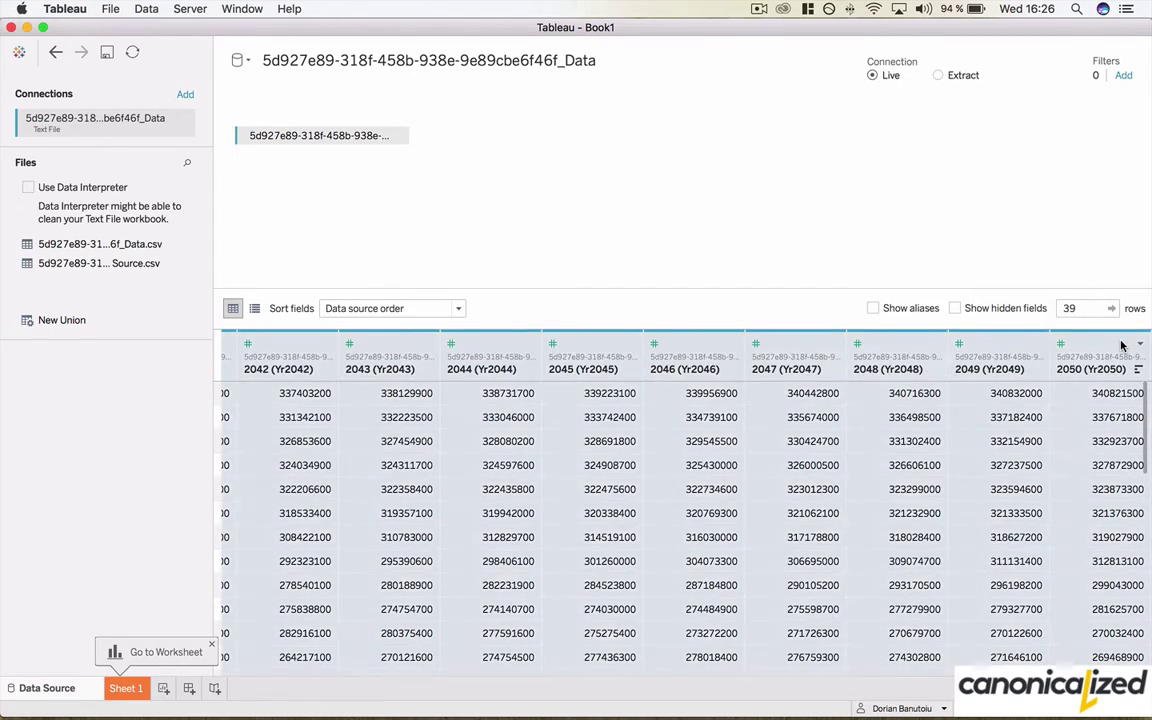
{"action": "right_click", "coordinate": [1121, 345]}
{"action": "left_click", "coordinate": [1008, 442]}
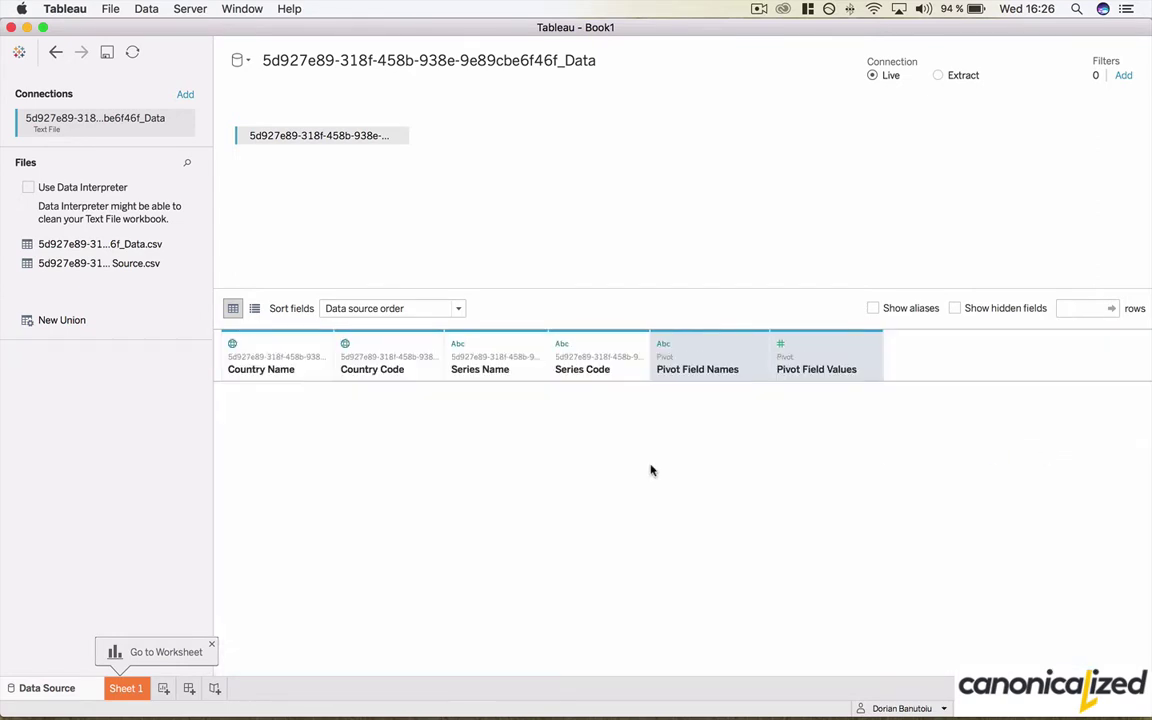
Add a Year field computed as LEFT([Pivot Field Names],4)
{"action": "left_click", "coordinate": [774, 344]}
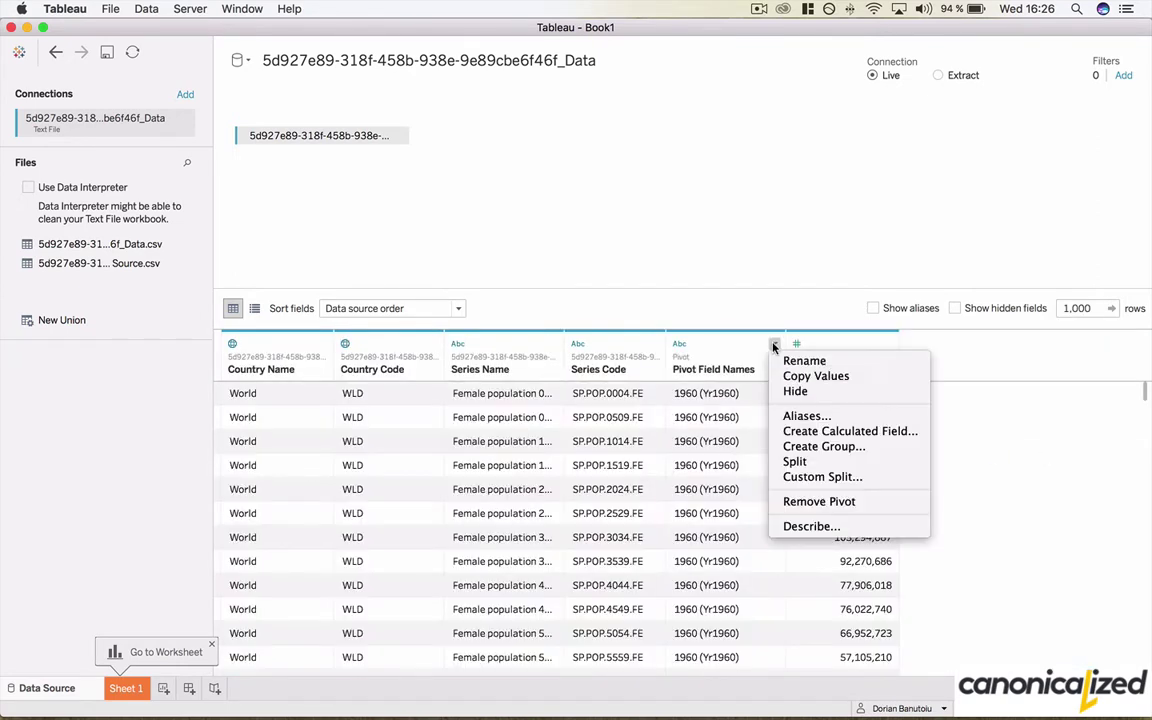
{"action": "left_click", "coordinate": [818, 431]}
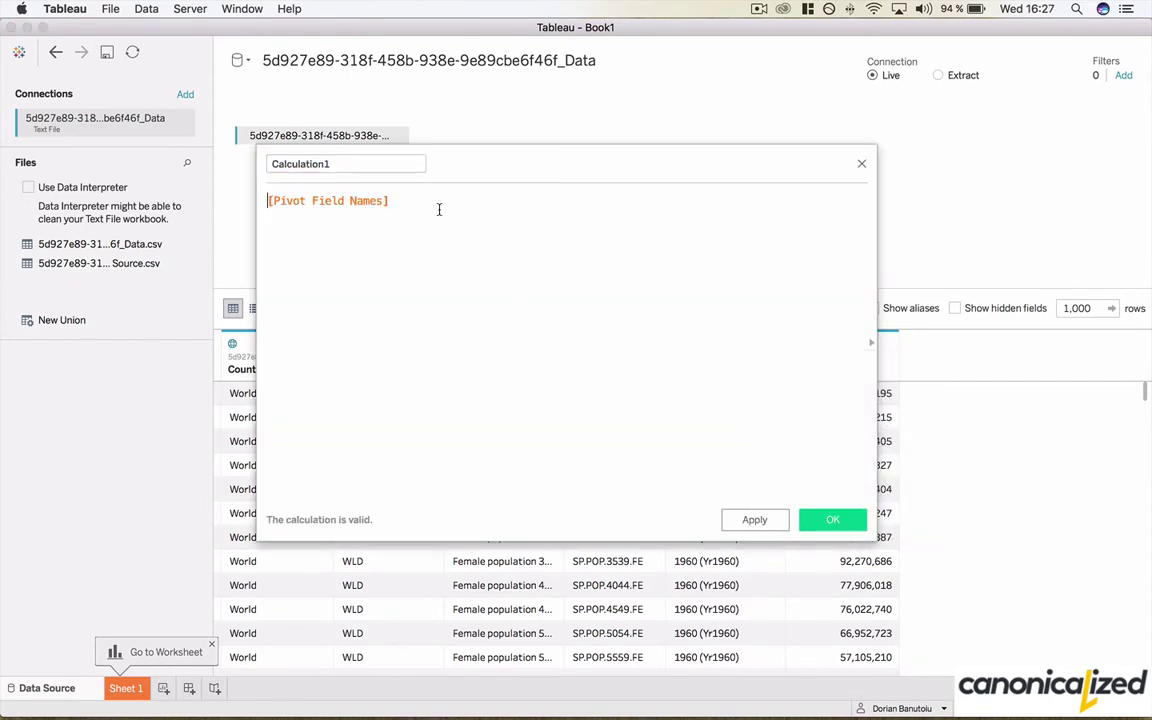
{"action": "type", "text": "LEFT()"}
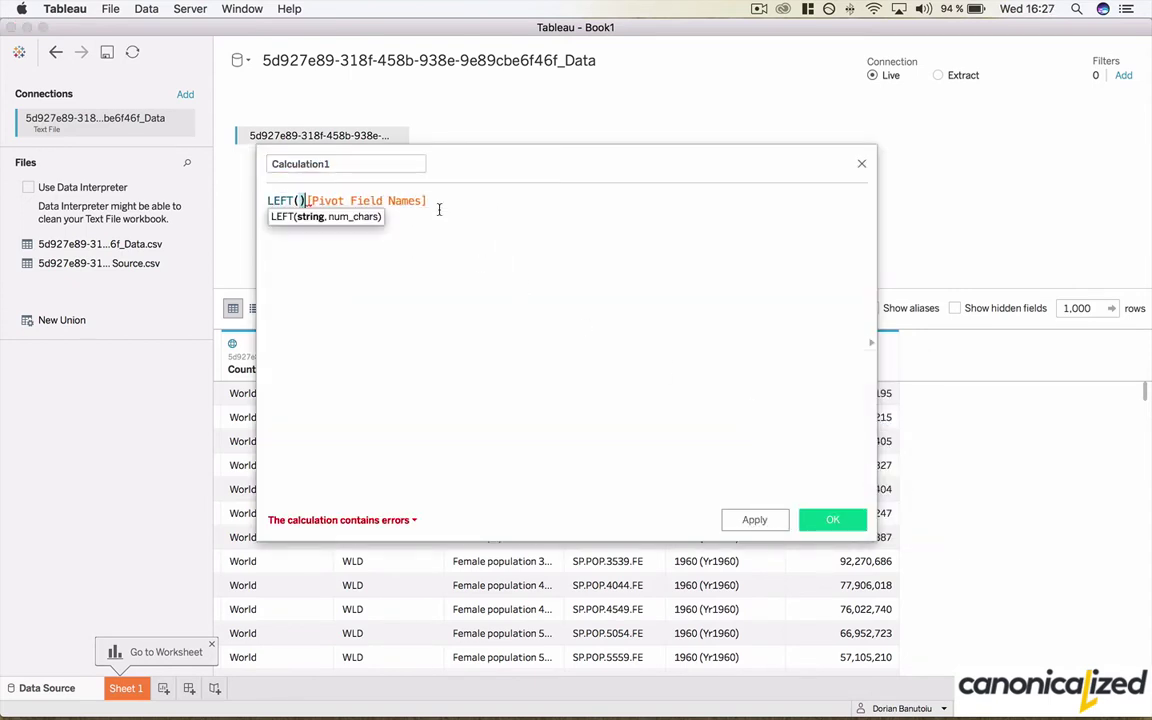
{"action": "key", "text": "BackSpace"}
{"action": "left_click", "coordinate": [438, 209]}
{"action": "type", "text": ",4)"}
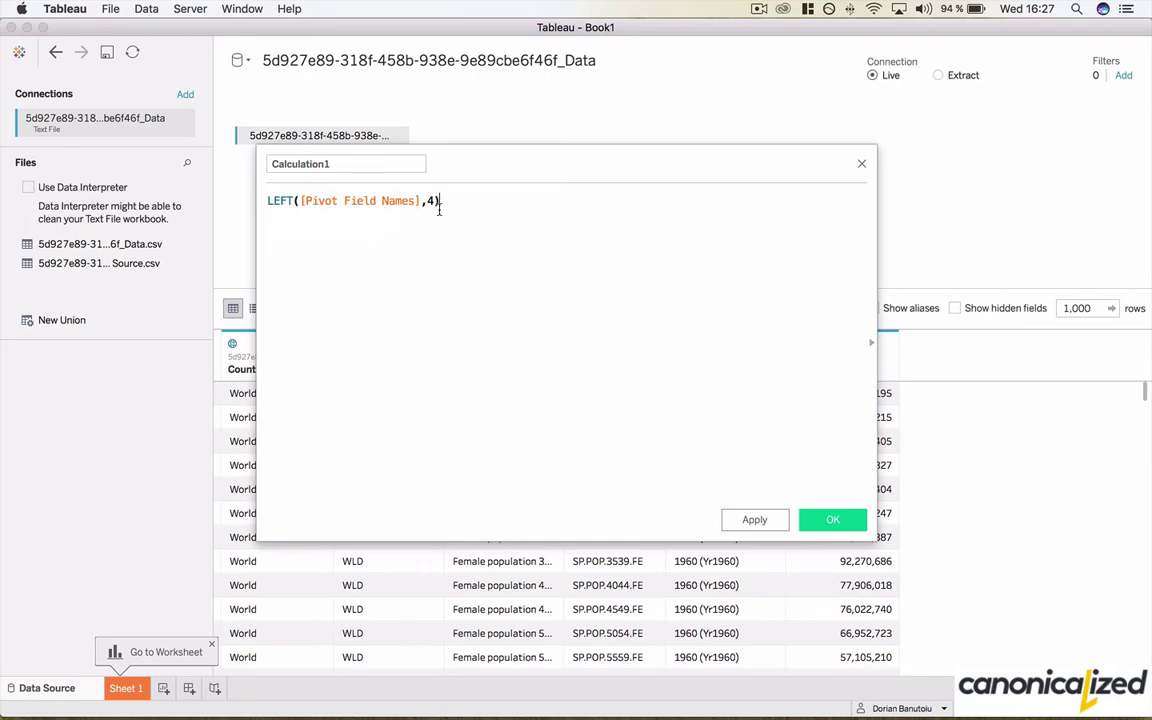
{"action": "left_click", "coordinate": [820, 519]}
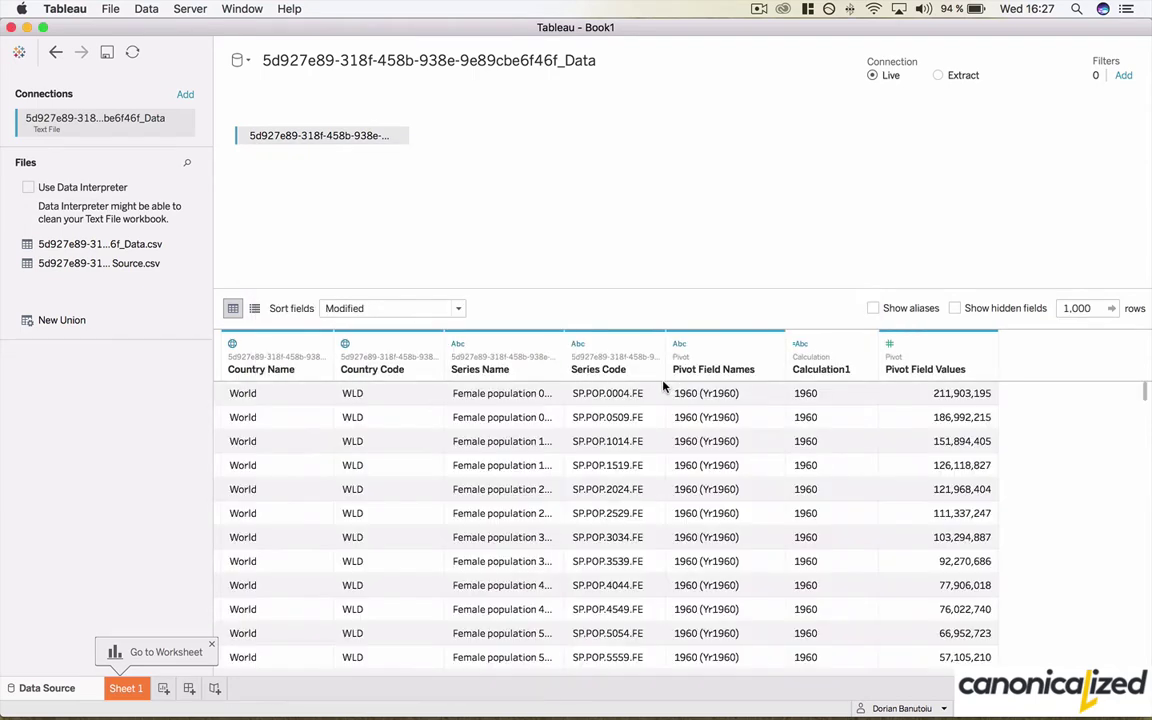
{"action": "left_click", "coordinate": [867, 343]}
{"action": "left_click", "coordinate": [900, 375]}
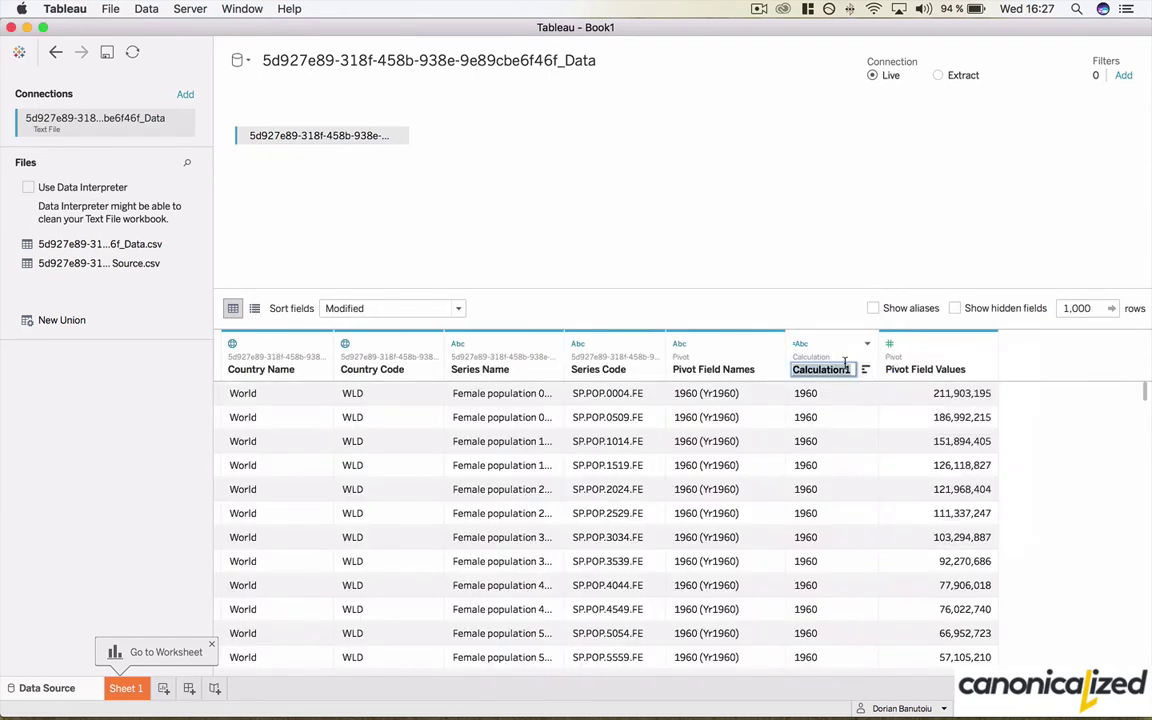
{"action": "type", "text": "Year"}
{"action": "key", "text": "Return"}
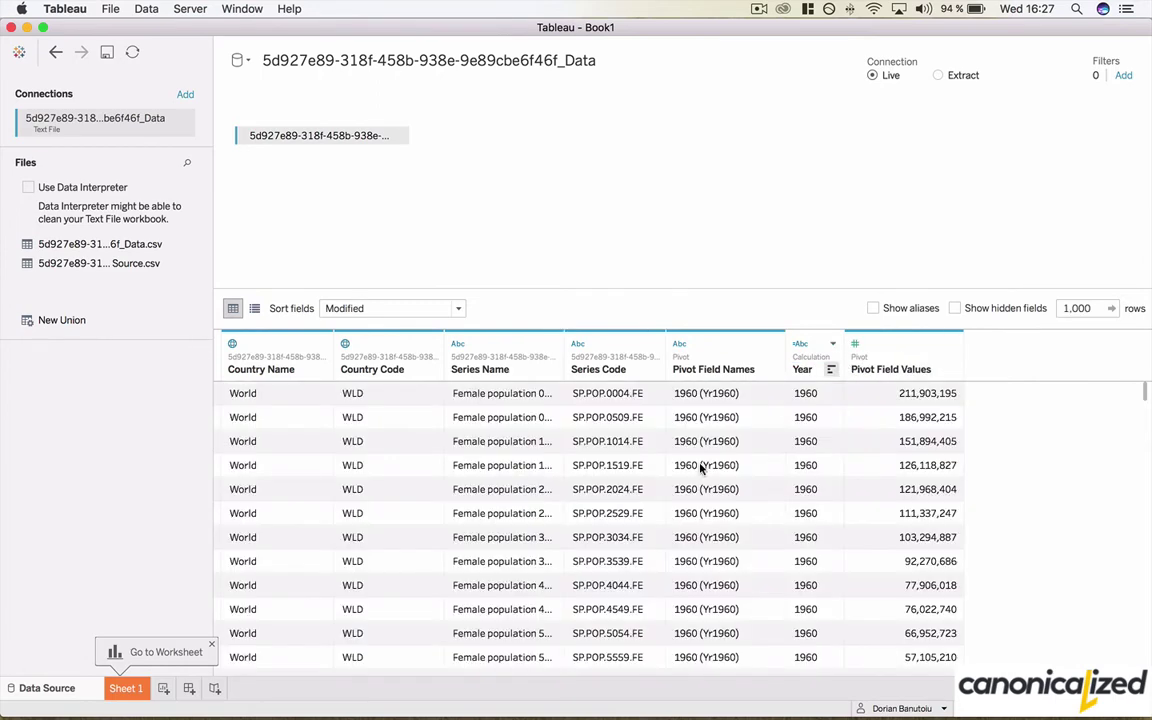
Rename the Pivot Field Values column to Population
{"action": "left_click", "coordinate": [952, 344]}
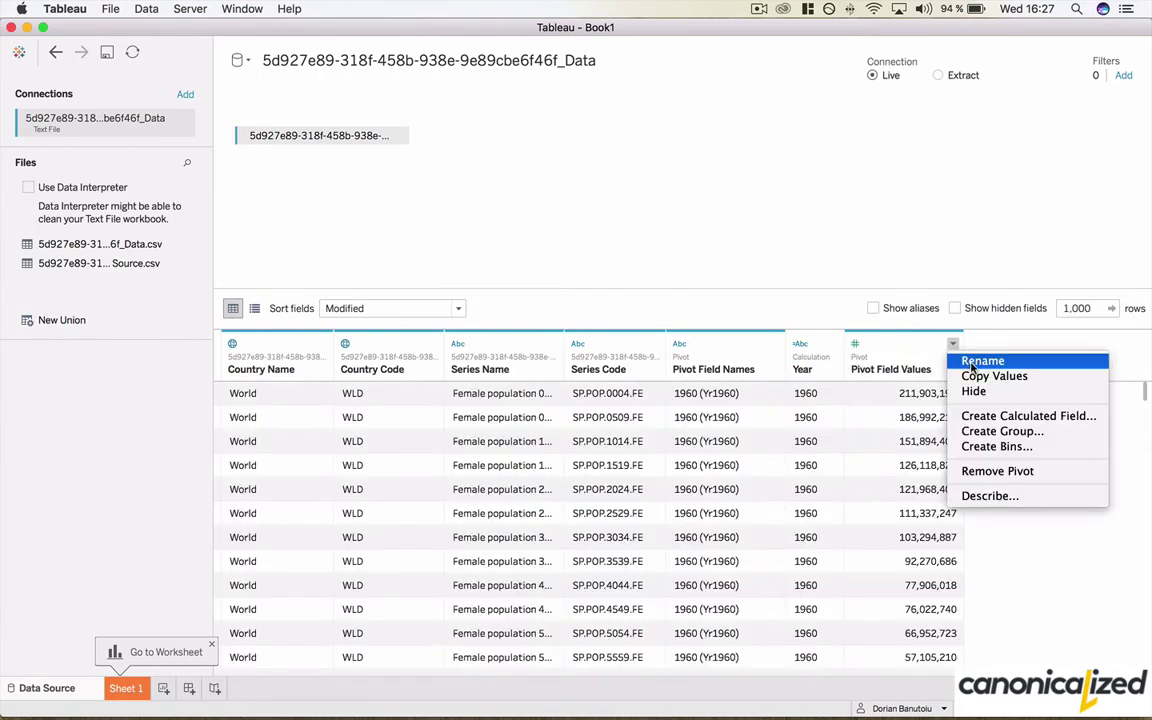
{"action": "left_click", "coordinate": [955, 362]}
{"action": "type", "text": "Population"}
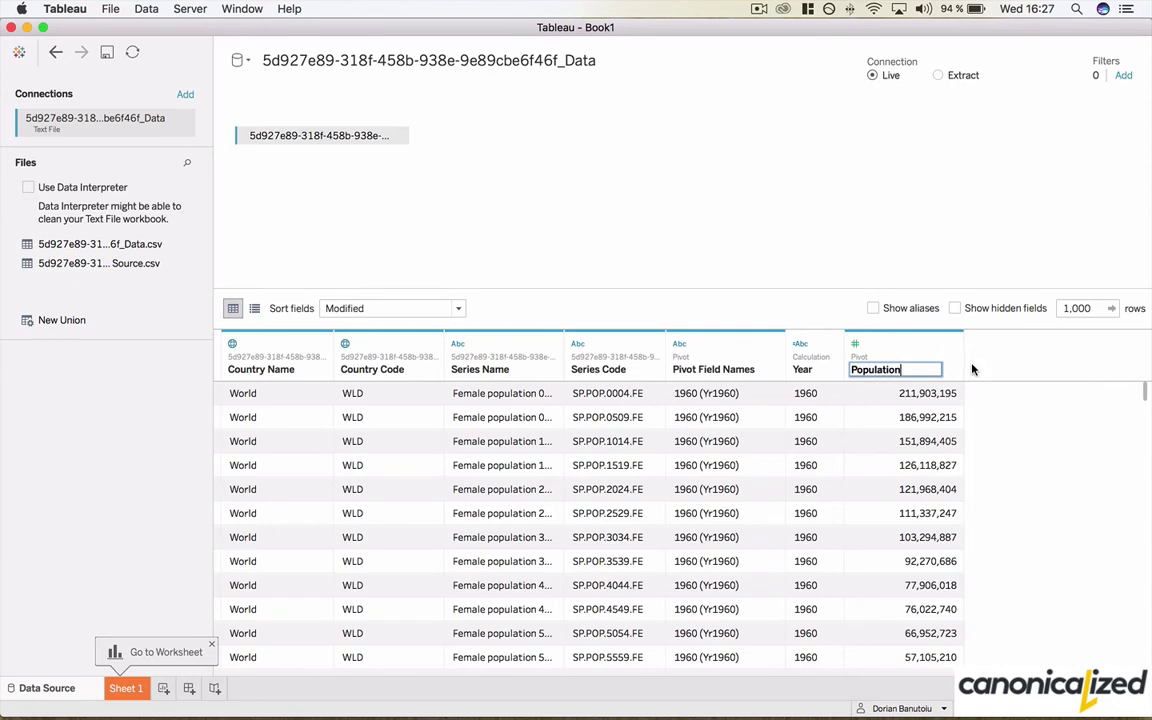
{"action": "key", "text": "Return"}
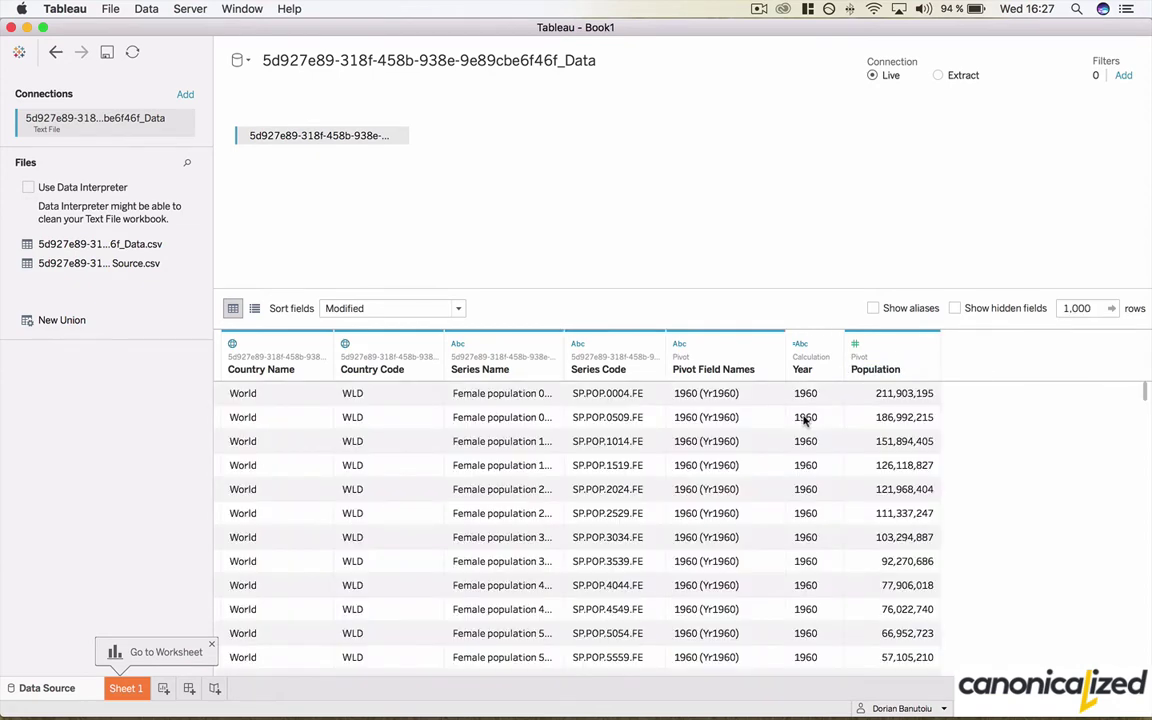
On Sheet 1, create Female: IF CONTAINS([Series Name],"Female population") THEN [Population] END
{"action": "left_click", "coordinate": [126, 688]}
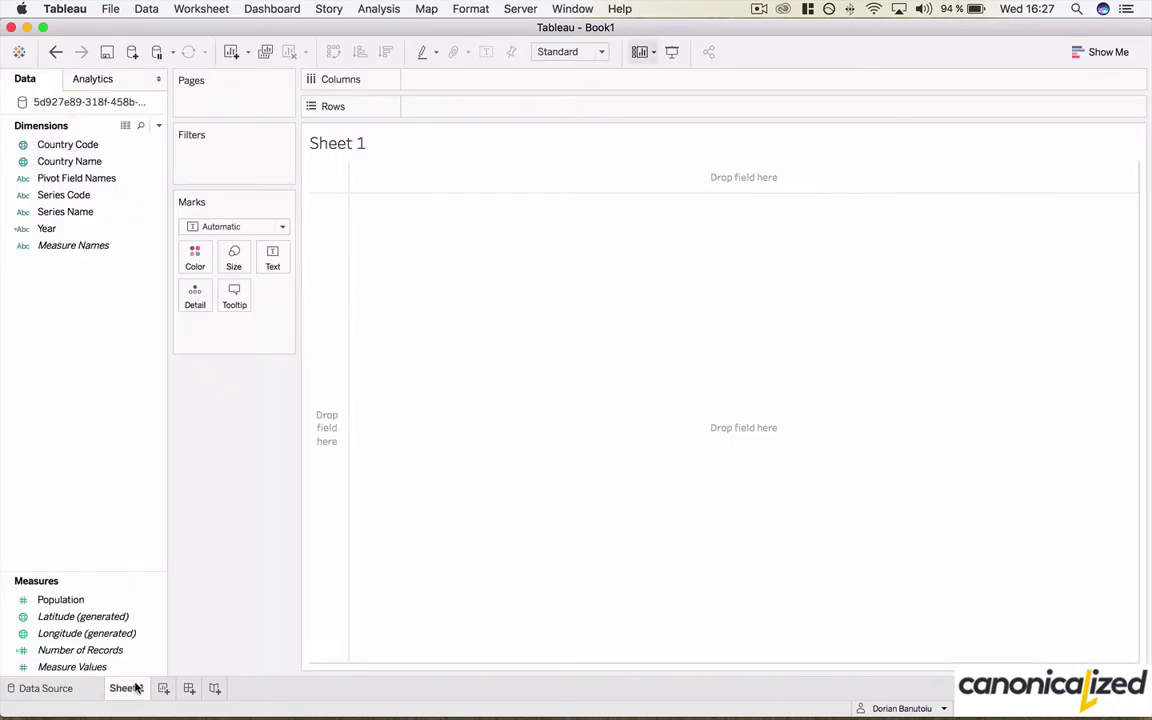
{"action": "right_click", "coordinate": [77, 211]}
{"action": "mouse_move", "coordinate": [136, 318]}
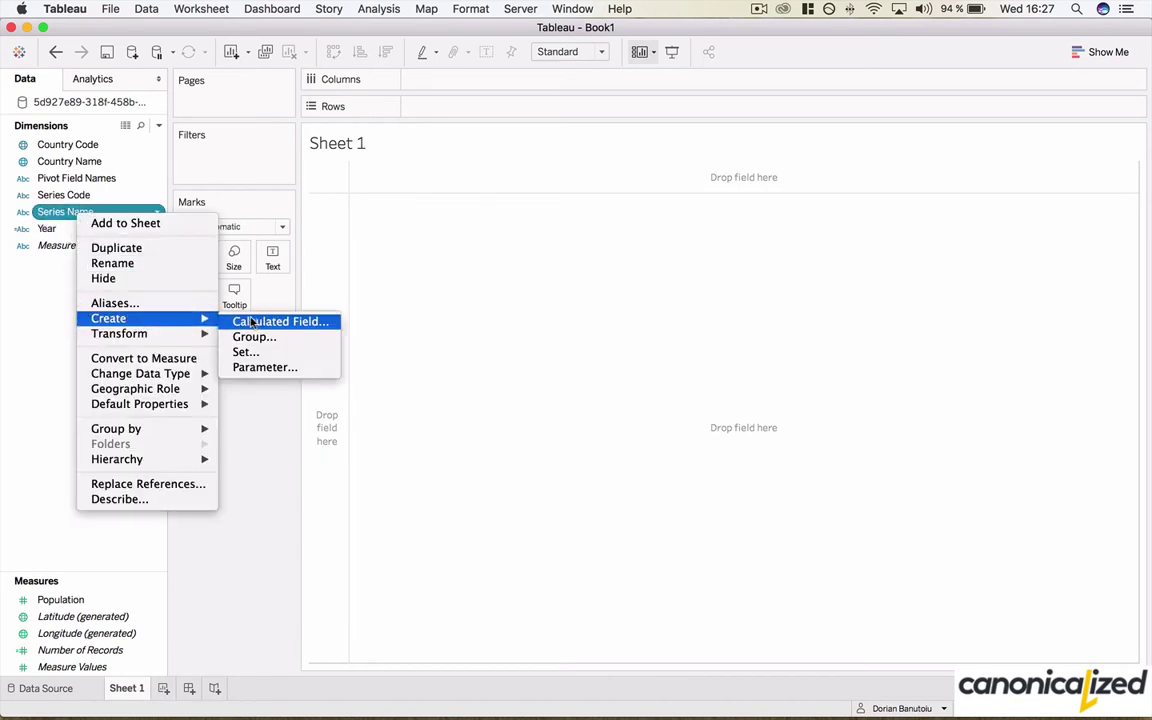
{"action": "left_click", "coordinate": [283, 321]}
{"action": "type", "text": "Female"}
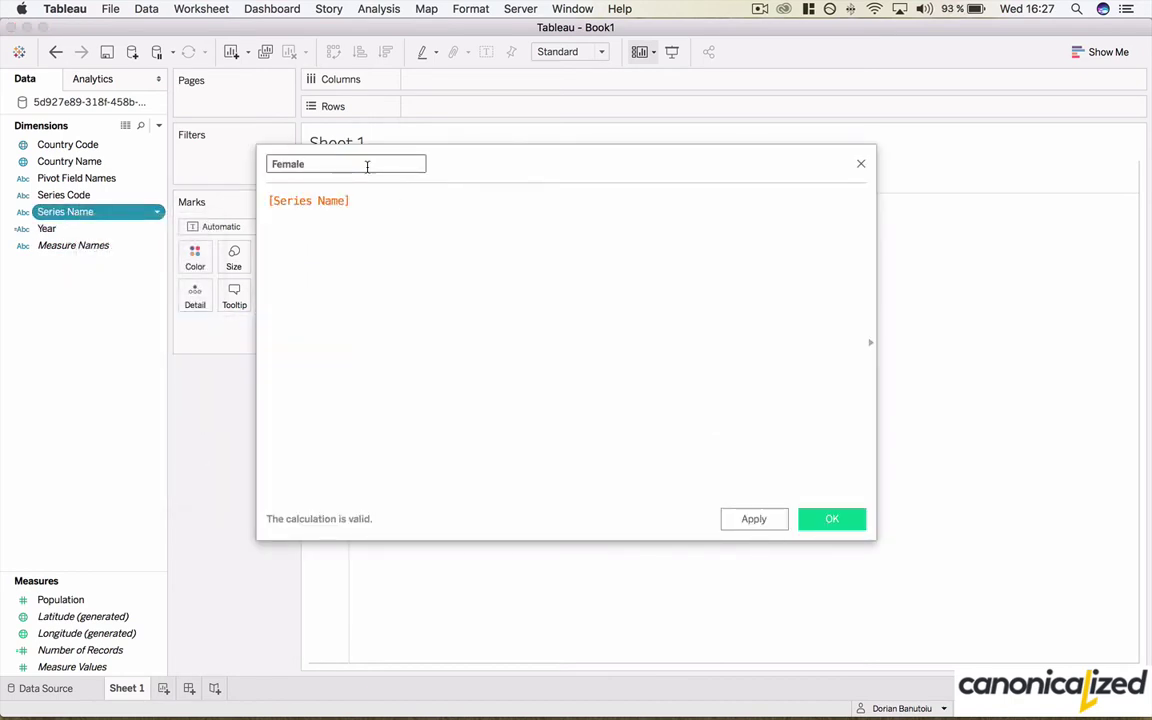
{"action": "key", "text": "Tab"}
{"action": "type", "text": "IF CONTAINS("}
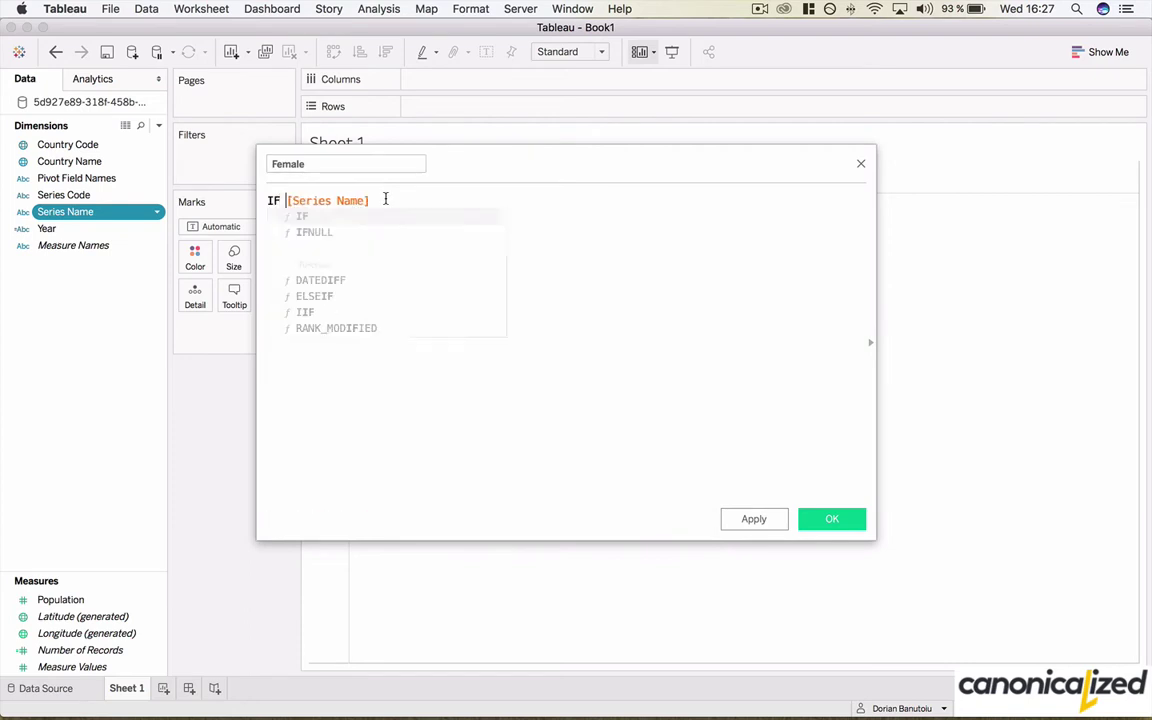
{"action": "key", "text": "End"}
{"action": "type", "text": ",\"\"F"}
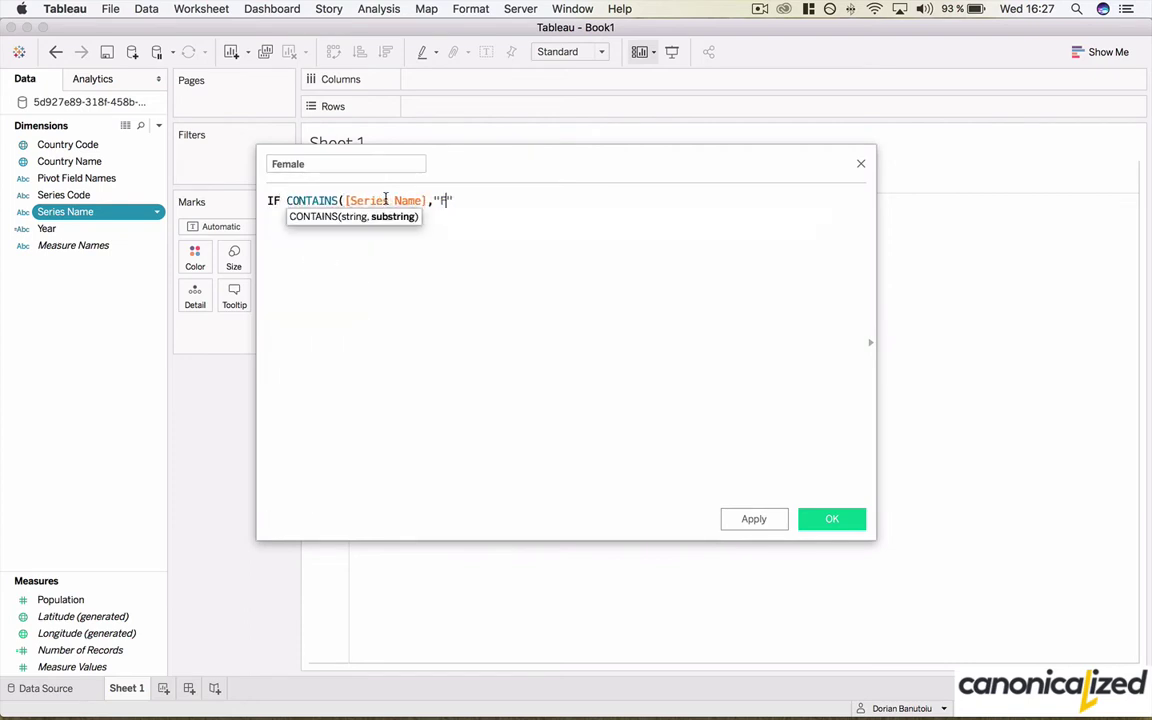
{"action": "type", "text": "emale population"}
{"action": "key", "text": "End"}
{"action": "type", "text": ")"}
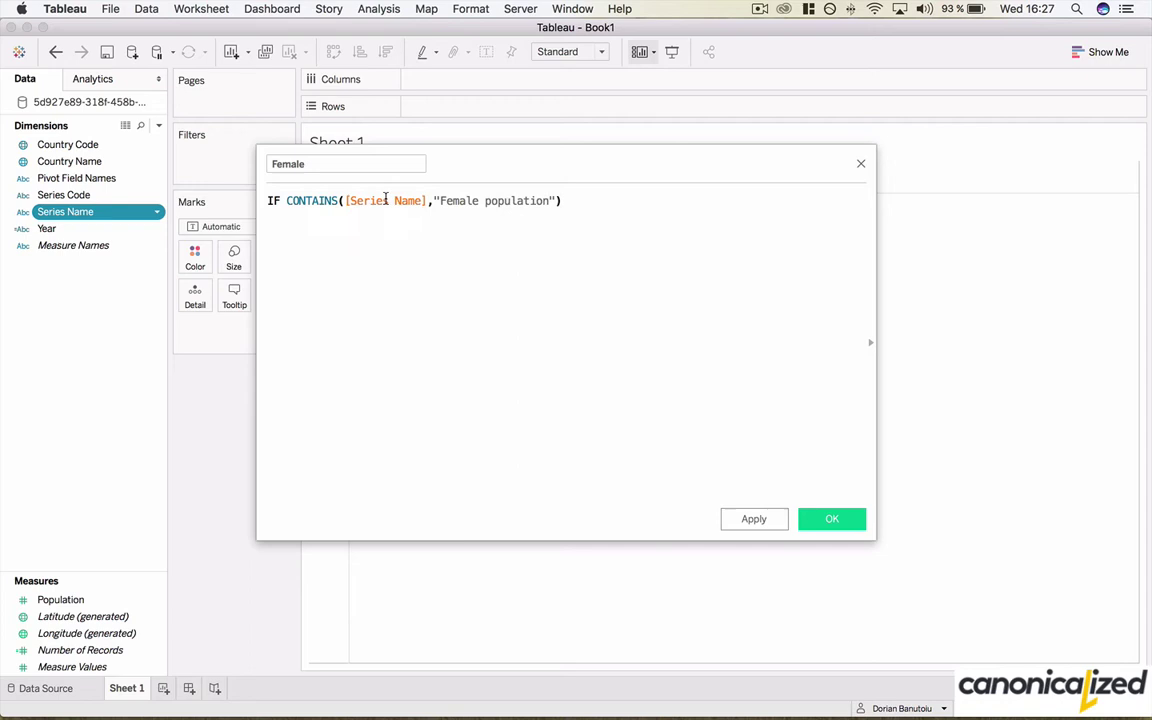
{"action": "type", "text": " THEN"}
{"action": "type", "text": " ["}
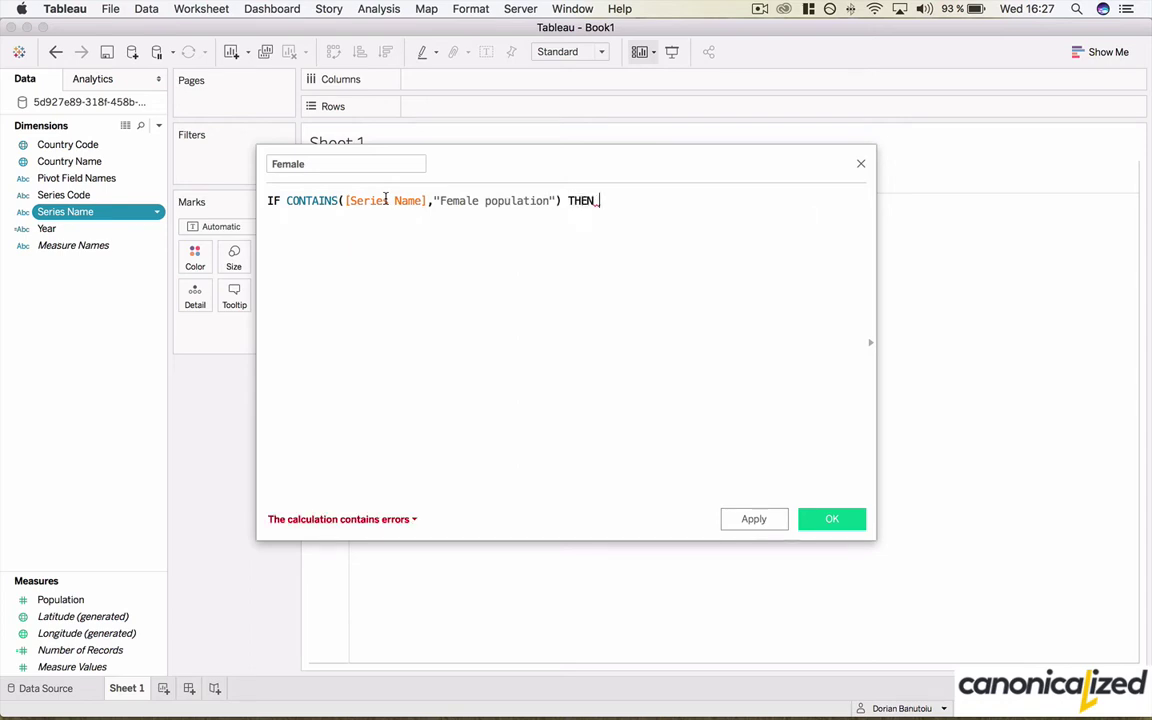
{"action": "type", "text": "Pop"}
{"action": "key", "text": "Return"}
{"action": "type", "text": "END"}
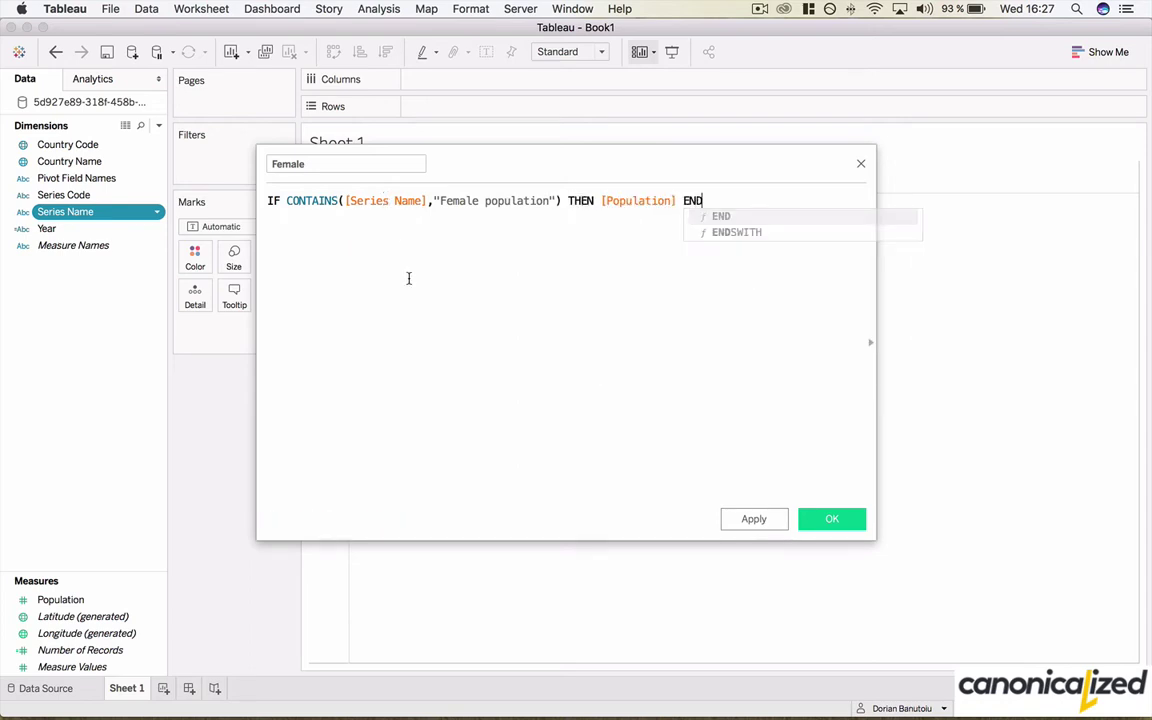
{"action": "left_click", "coordinate": [833, 520]}
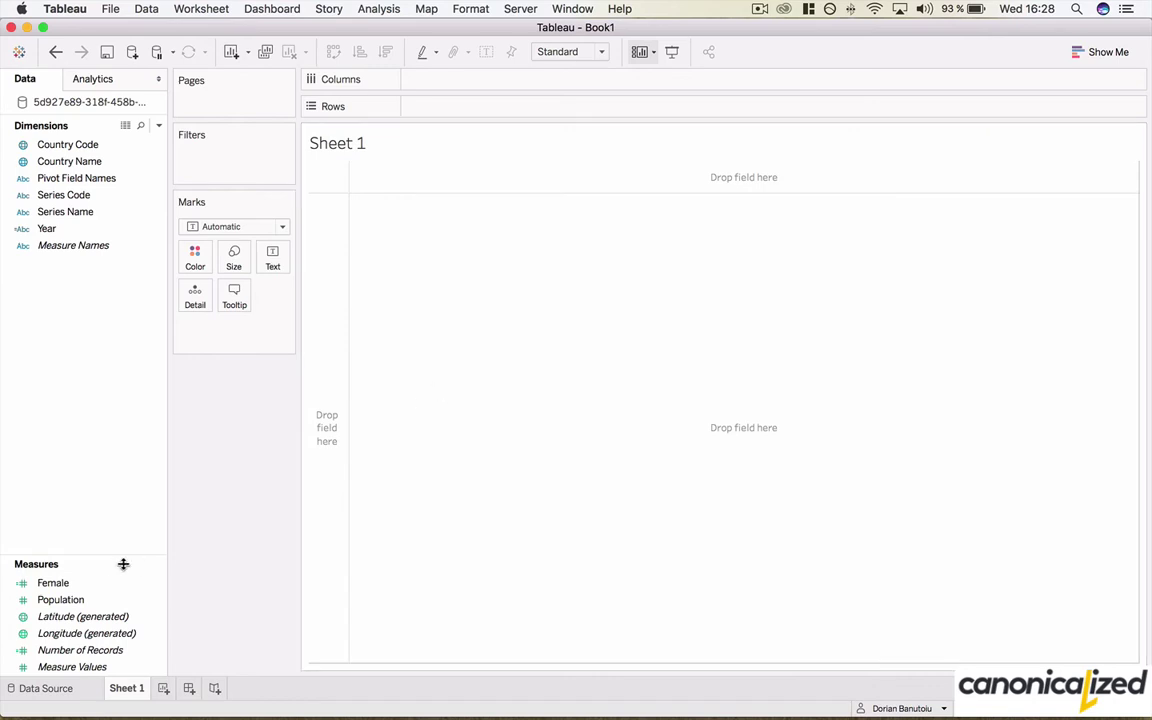
Duplicate the Female measure and edit the copy's formula to rework it as Male
{"action": "right_click", "coordinate": [72, 583]}
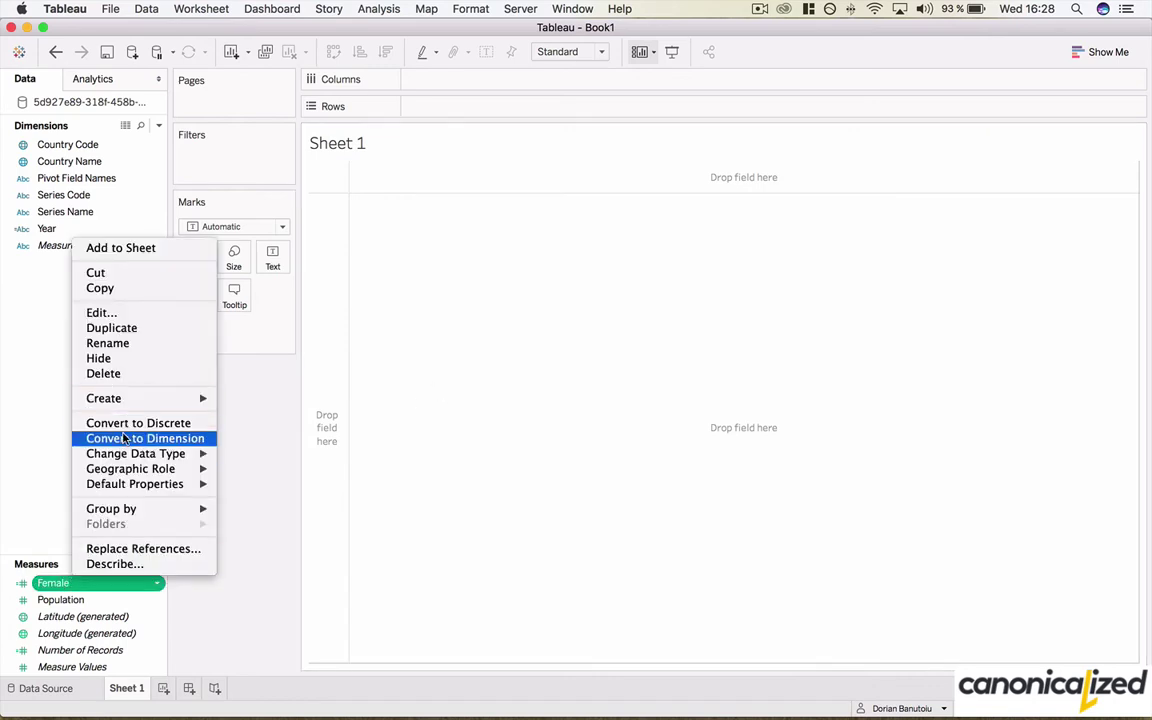
{"action": "left_click", "coordinate": [112, 328]}
{"action": "left_click", "coordinate": [70, 586]}
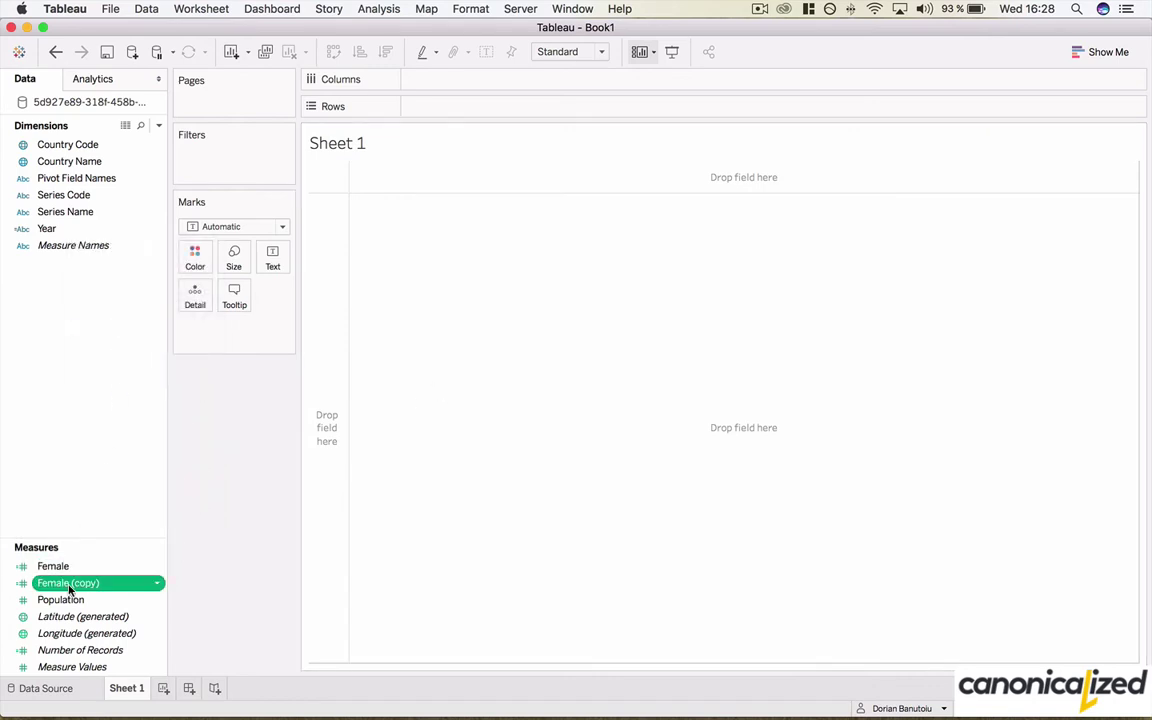
{"action": "right_click", "coordinate": [70, 588]}
{"action": "left_click", "coordinate": [122, 322]}
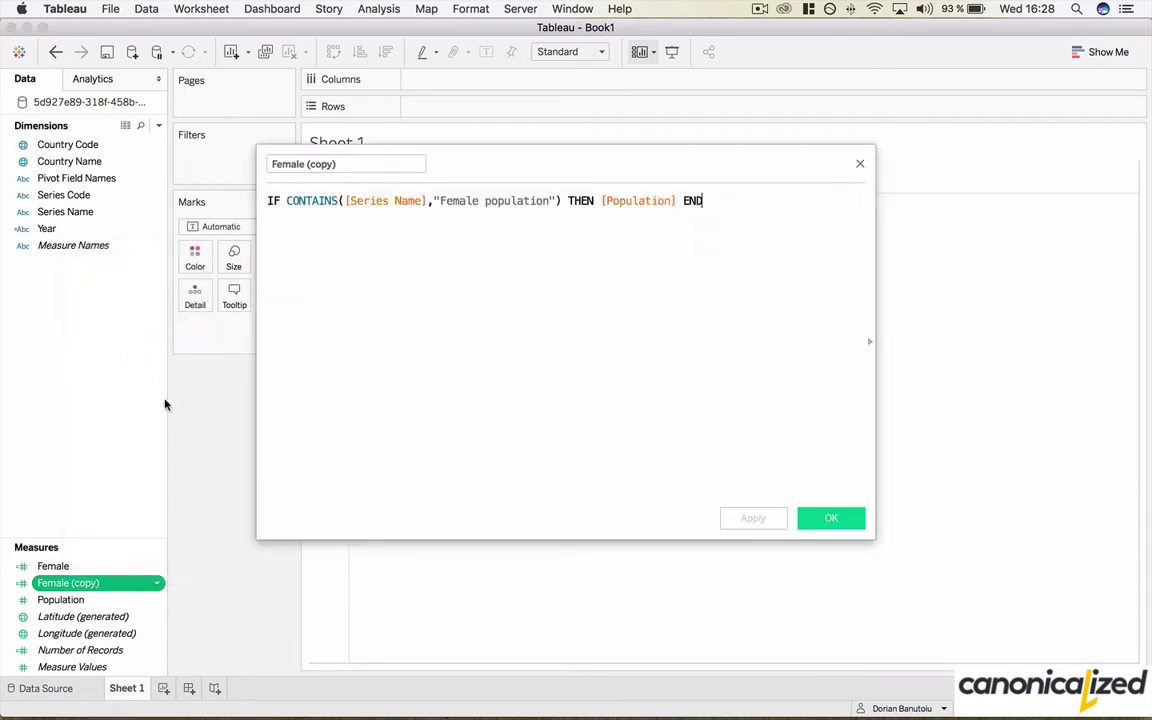
{"action": "type", "text": "Male"}
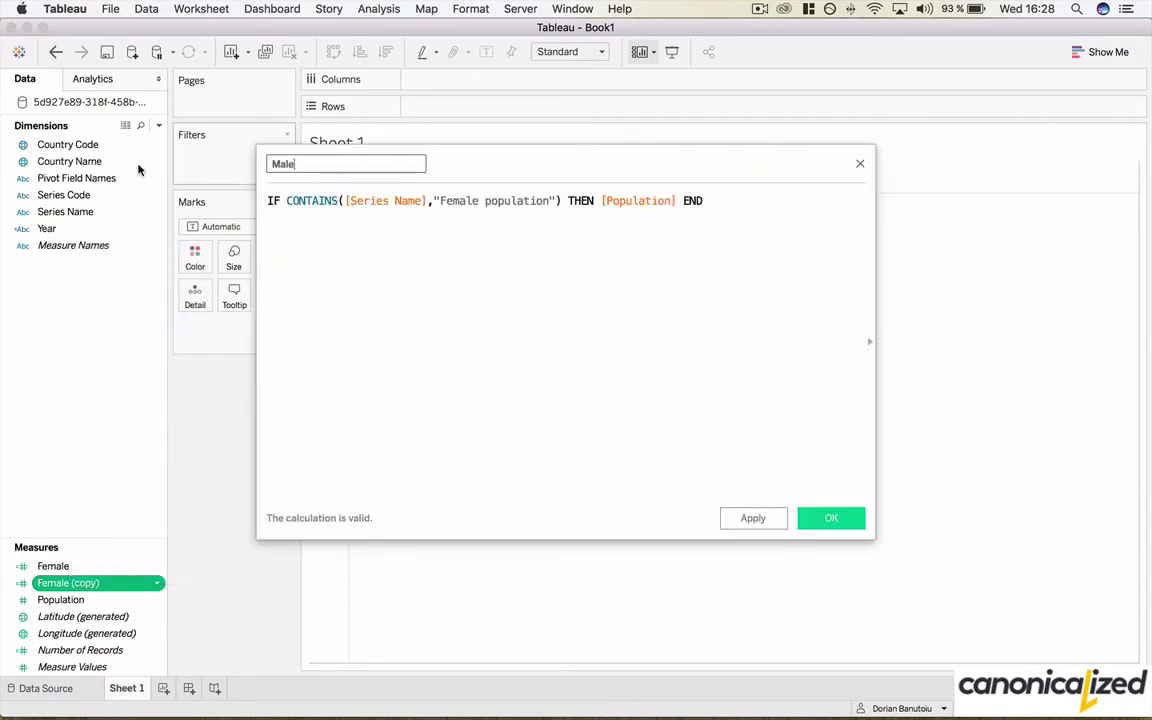
{"action": "double_click", "coordinate": [458, 200]}
Save the Male measure, then start Age bracket returning MID([Series Name],18,100) for female series
{"action": "type", "text": "Male"}
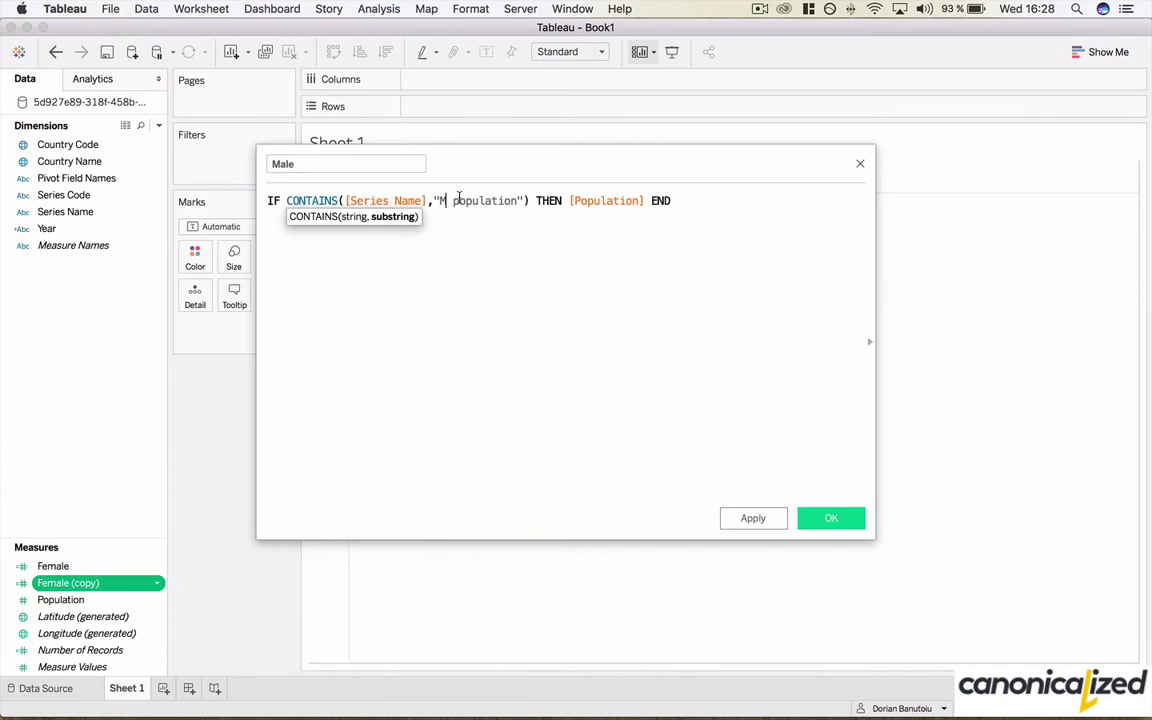
{"action": "left_click", "coordinate": [829, 517]}
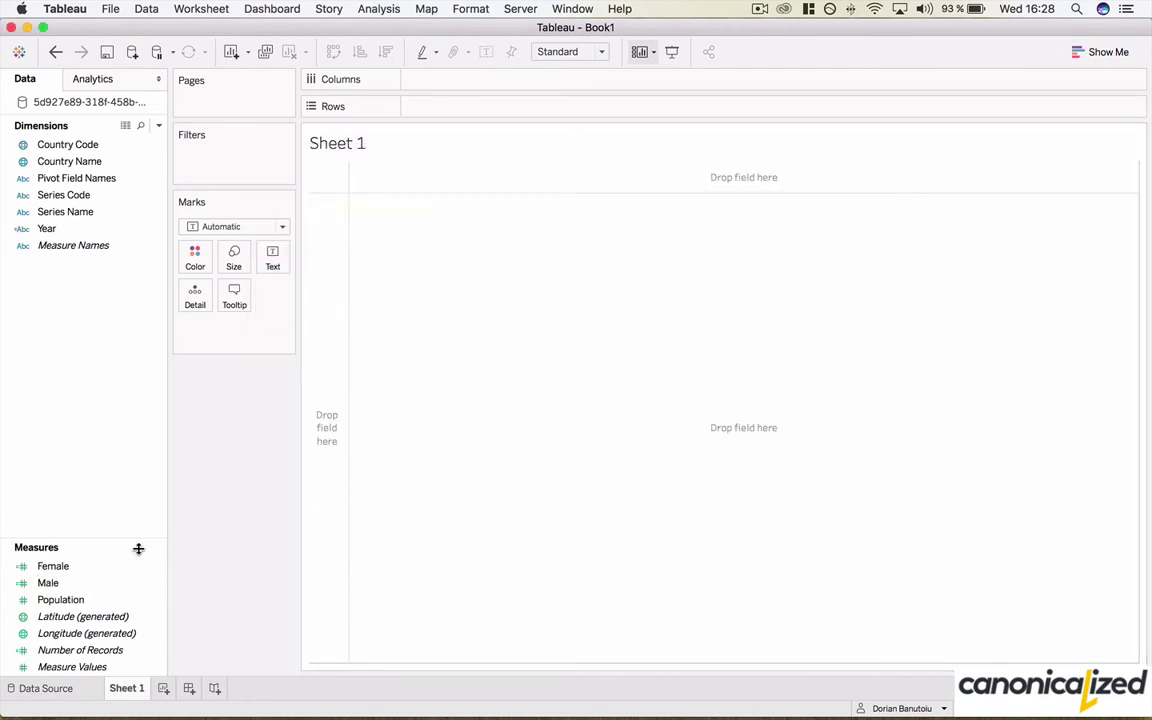
{"action": "right_click", "coordinate": [78, 214]}
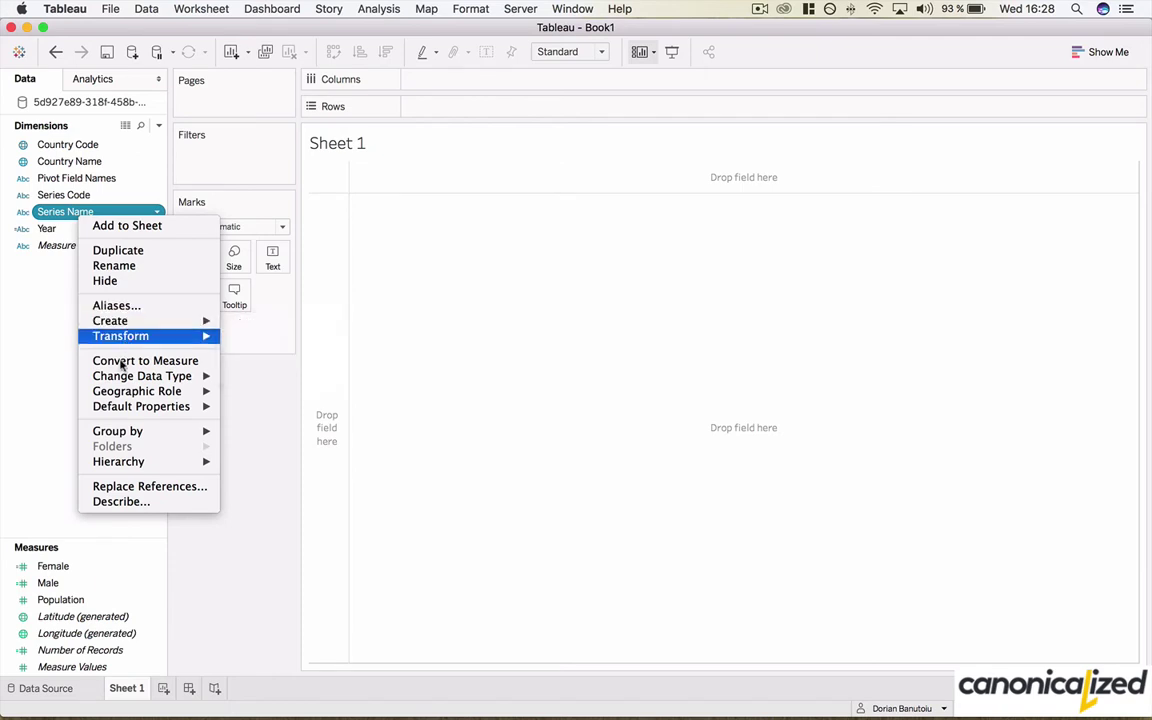
{"action": "mouse_move", "coordinate": [190, 320]}
{"action": "left_click", "coordinate": [257, 325]}
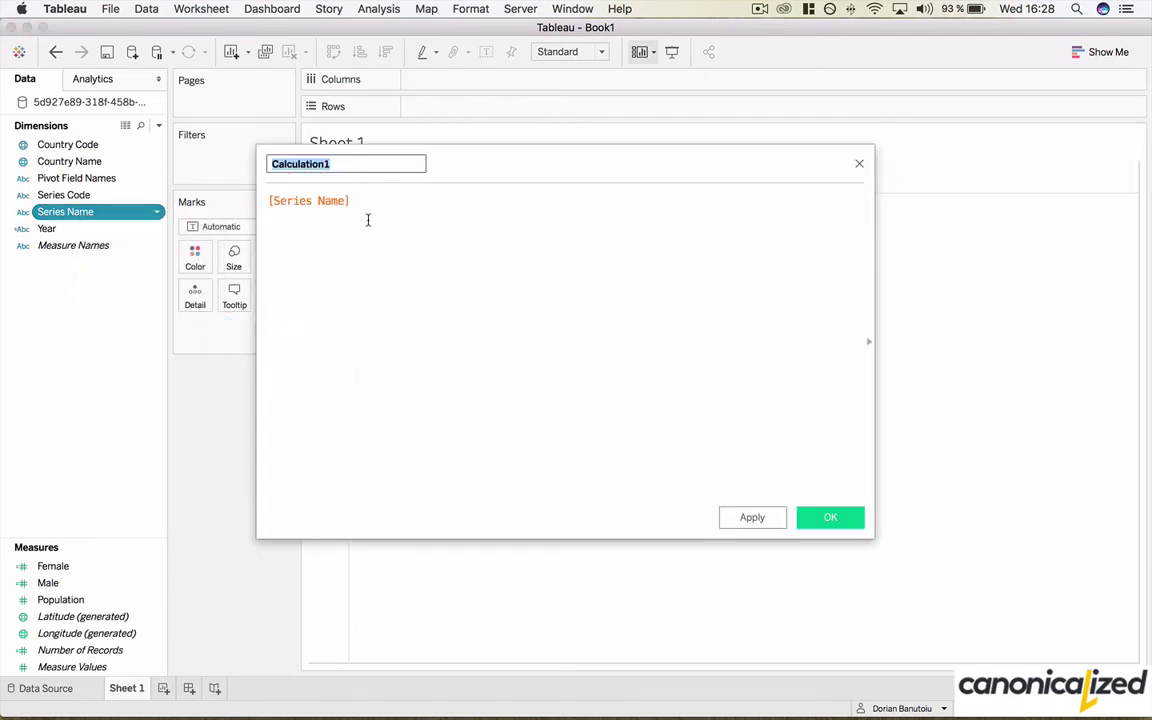
{"action": "type", "text": "Age b"}
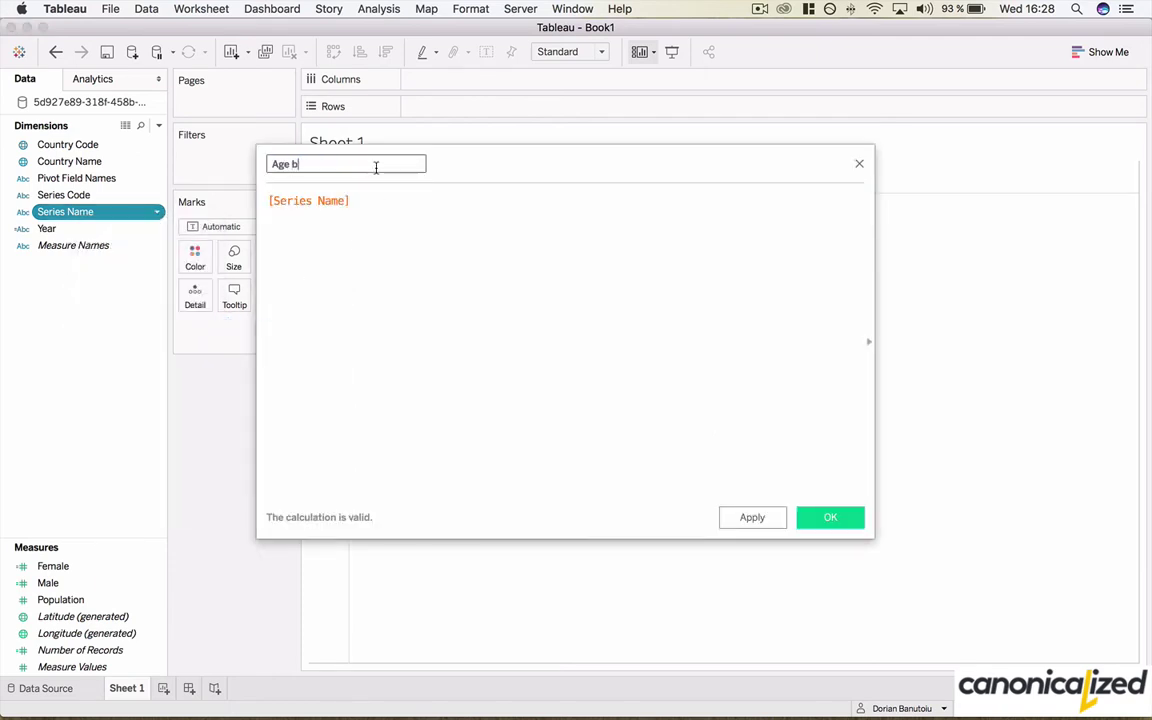
{"action": "left_click", "coordinate": [386, 221]}
{"action": "key", "text": "super+Left"}
{"action": "type", "text": "IF CONTAINS("}
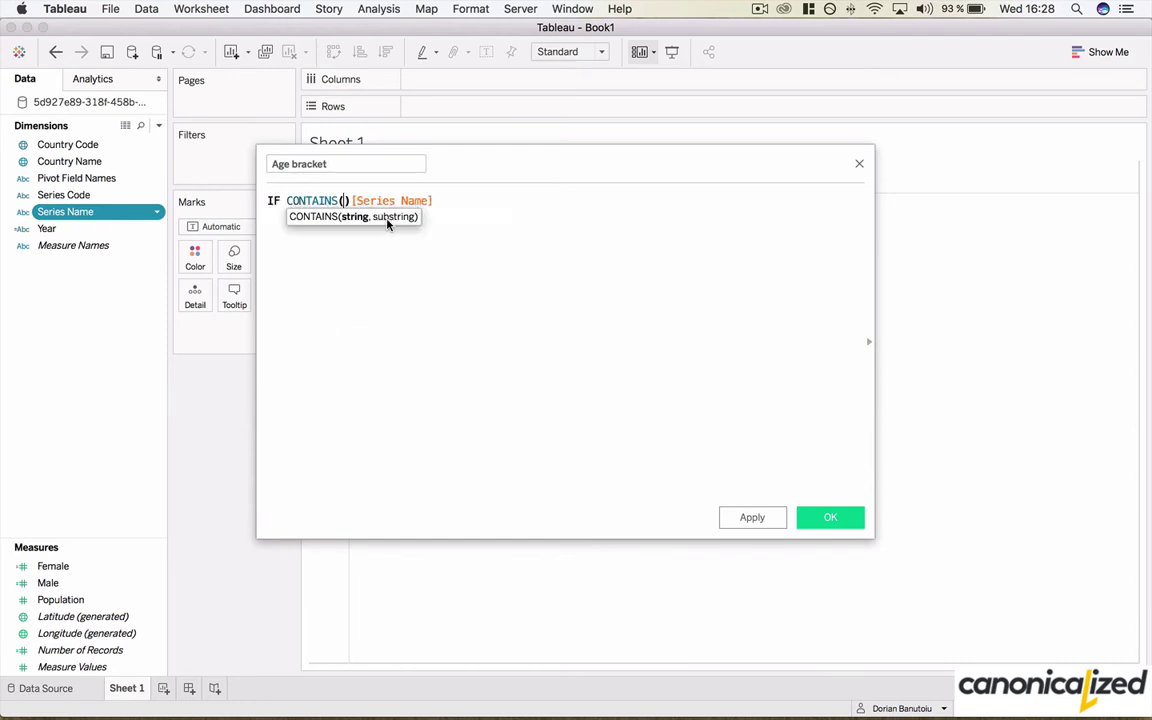
{"action": "key", "text": "super+Right"}
{"action": "type", "text": ", \"\""}
{"action": "type", "text": "Female population"}
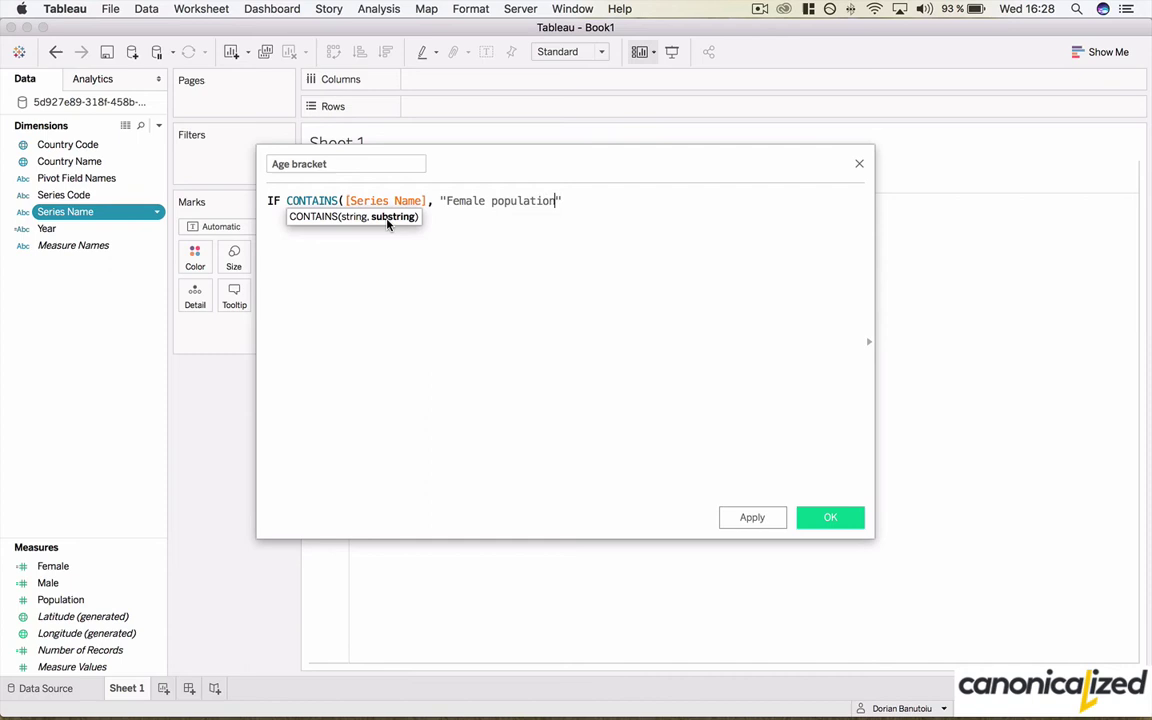
{"action": "key", "text": "Right"}
{"action": "type", "text": ") THEN MID("}
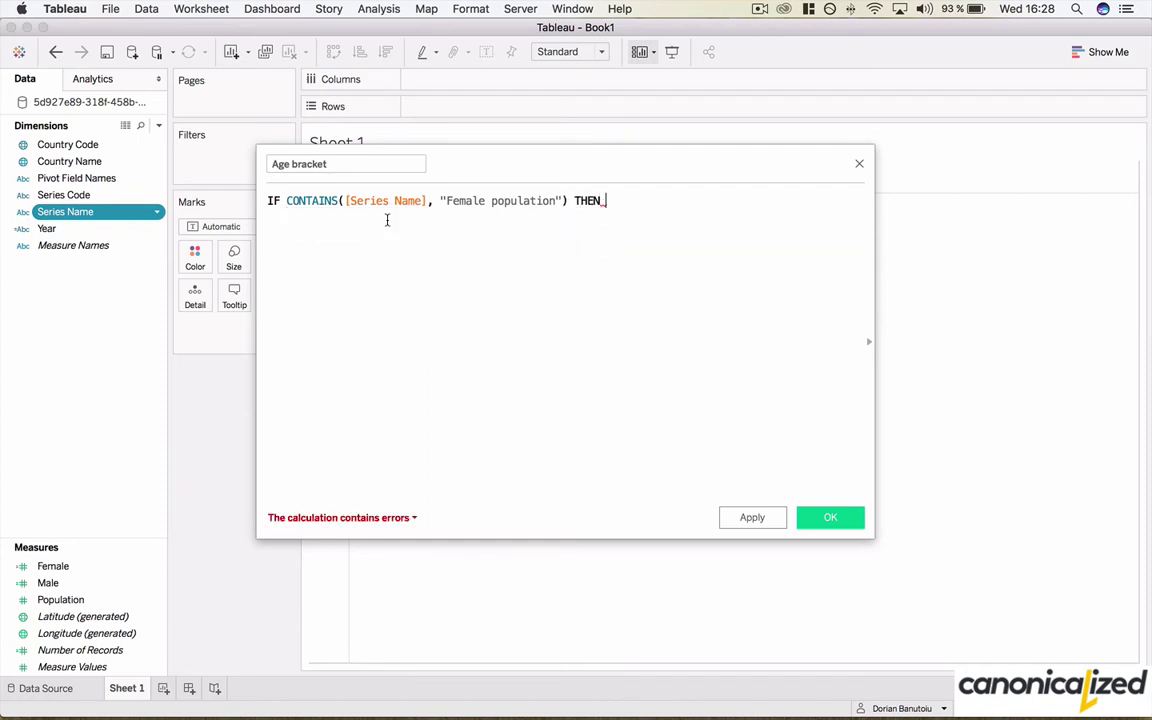
{"action": "type", "text": "[Ser"}
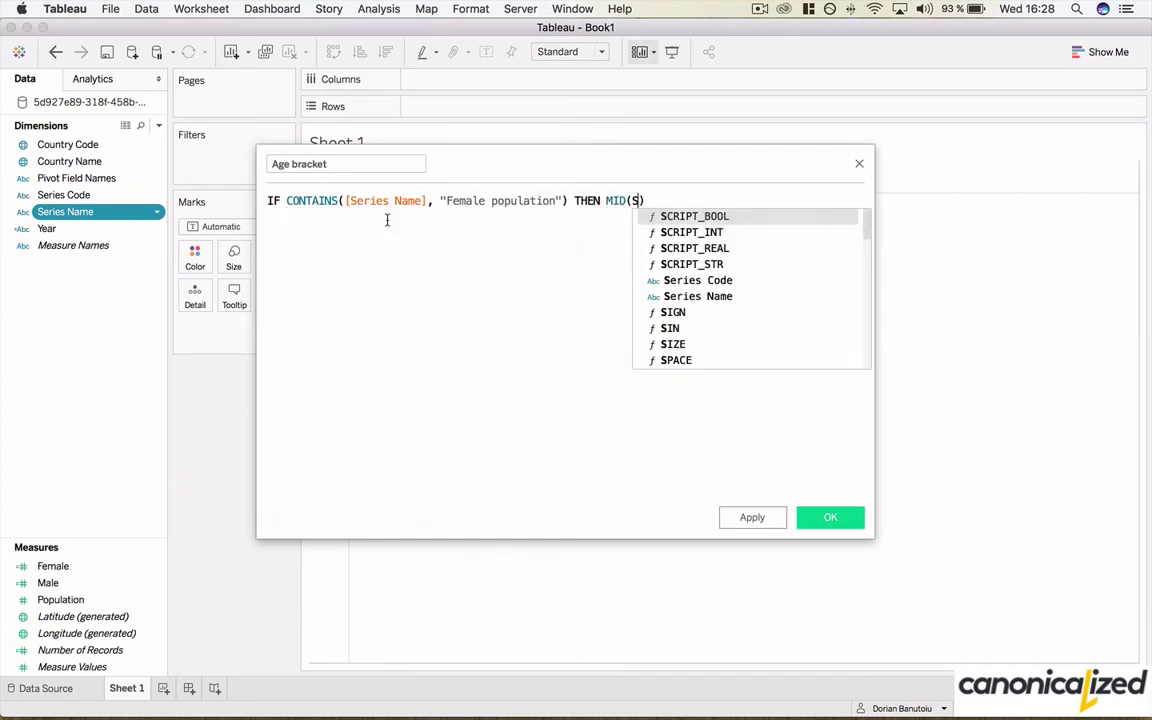
{"action": "key", "text": "Return"}
{"action": "type", "text": ",18,100"}
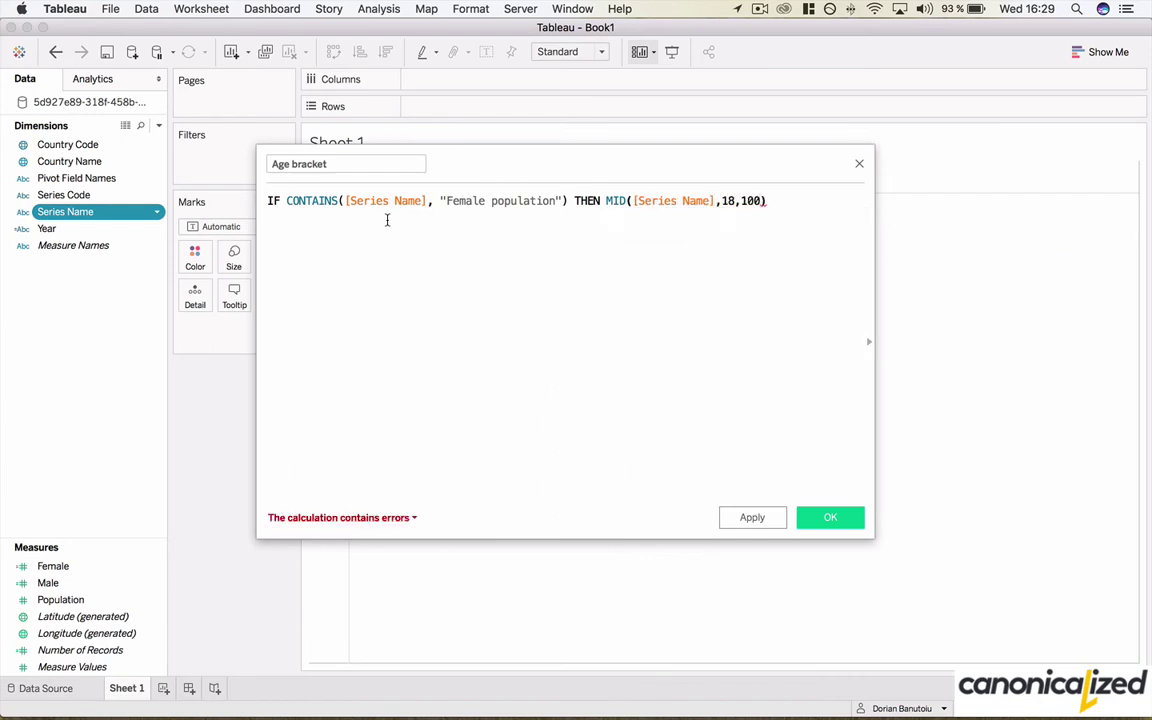
{"action": "key", "text": "Right"}
Add an ELSEIF for Male population series using MID from position 16, close with END, and save
{"action": "key", "text": "Return"}
{"action": "type", "text": "ELSEIF"}
{"action": "left_click_drag", "start_coordinate": [287, 201], "coordinate": [766, 201]}
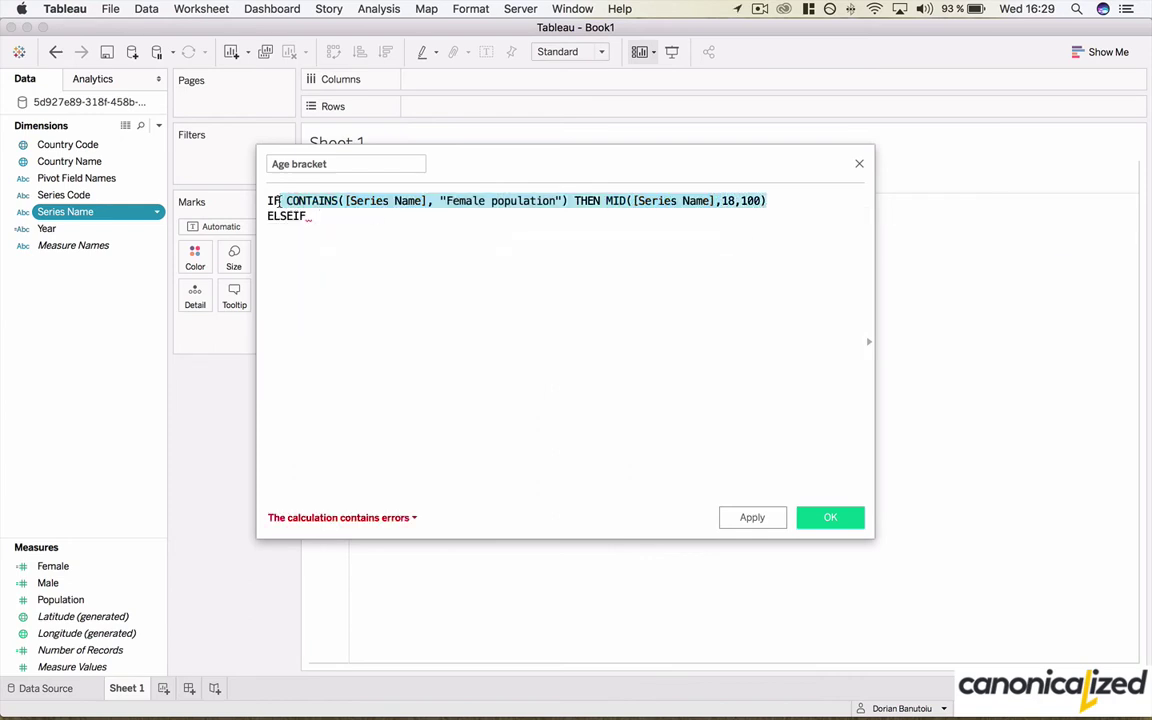
{"action": "key", "text": "ctrl+c"}
{"action": "left_click", "coordinate": [308, 216]}
{"action": "key", "text": "ctrl+v"}
{"action": "left_click", "coordinate": [483, 219]}
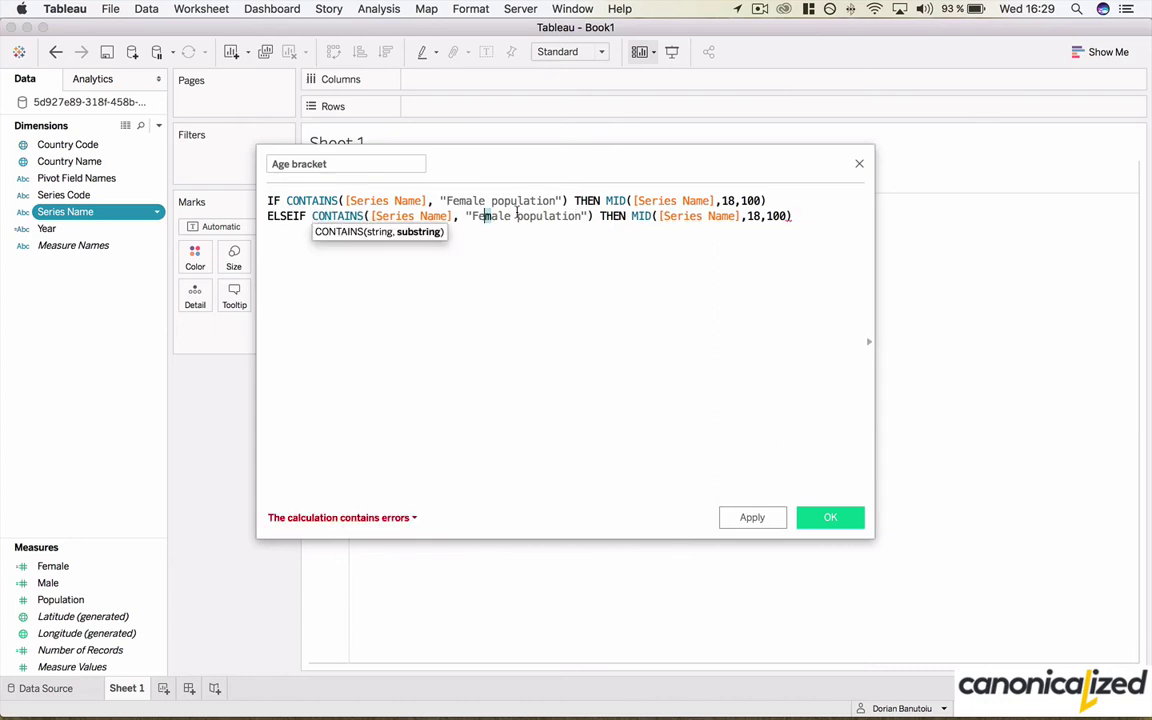
{"action": "key", "text": "BackSpace"}
{"action": "key", "text": "Delete"}
{"action": "key", "text": "Delete"}
{"action": "type", "text": "M"}
{"action": "left_click", "coordinate": [742, 216]}
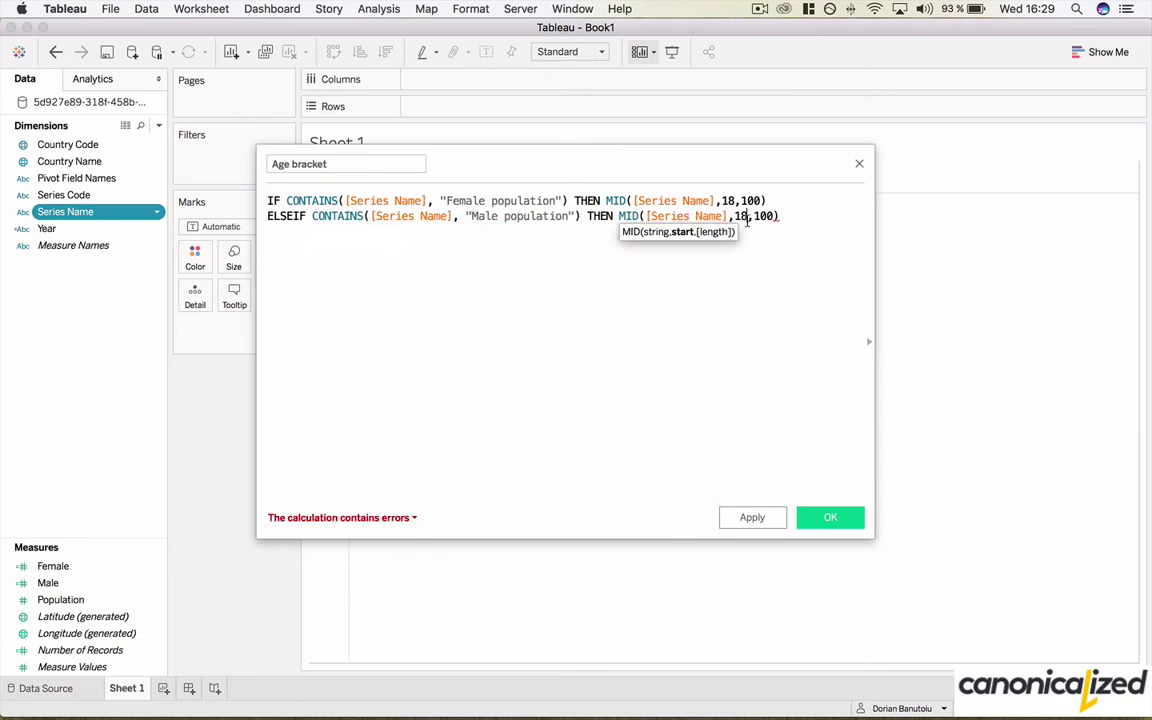
{"action": "key", "text": "BackSpace"}
{"action": "type", "text": "6"}
{"action": "left_click", "coordinate": [785, 218]}
{"action": "key", "text": "Return"}
{"action": "type", "text": "END"}
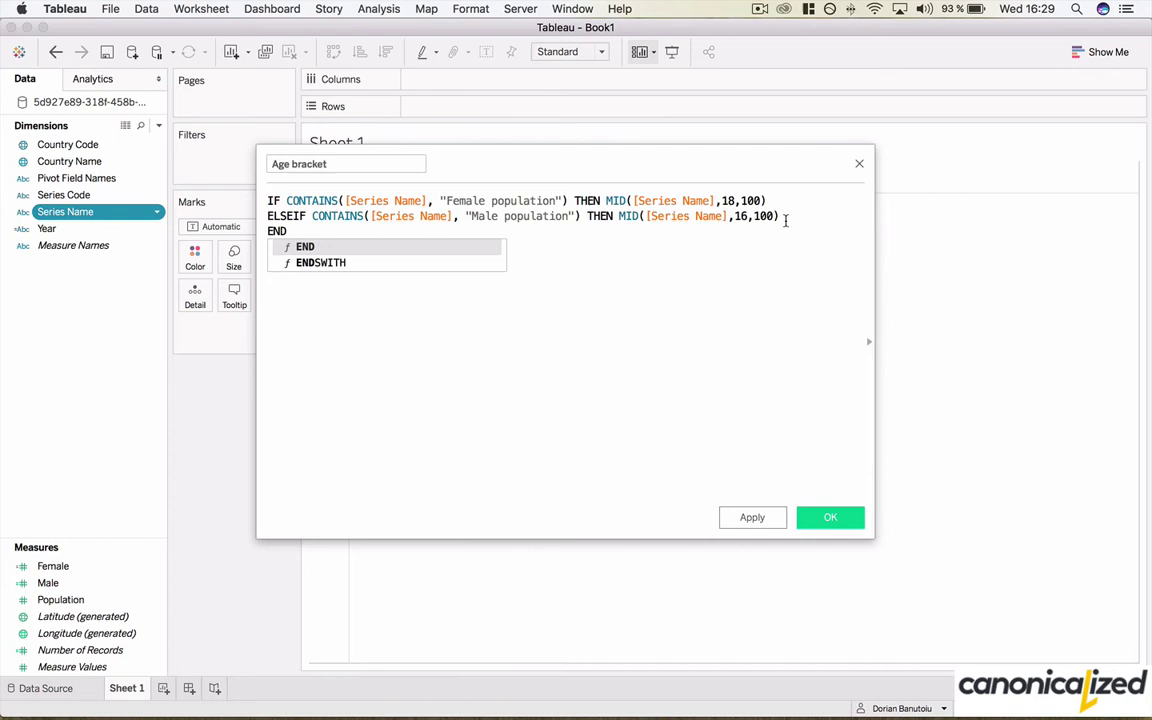
{"action": "left_click", "coordinate": [830, 518]}
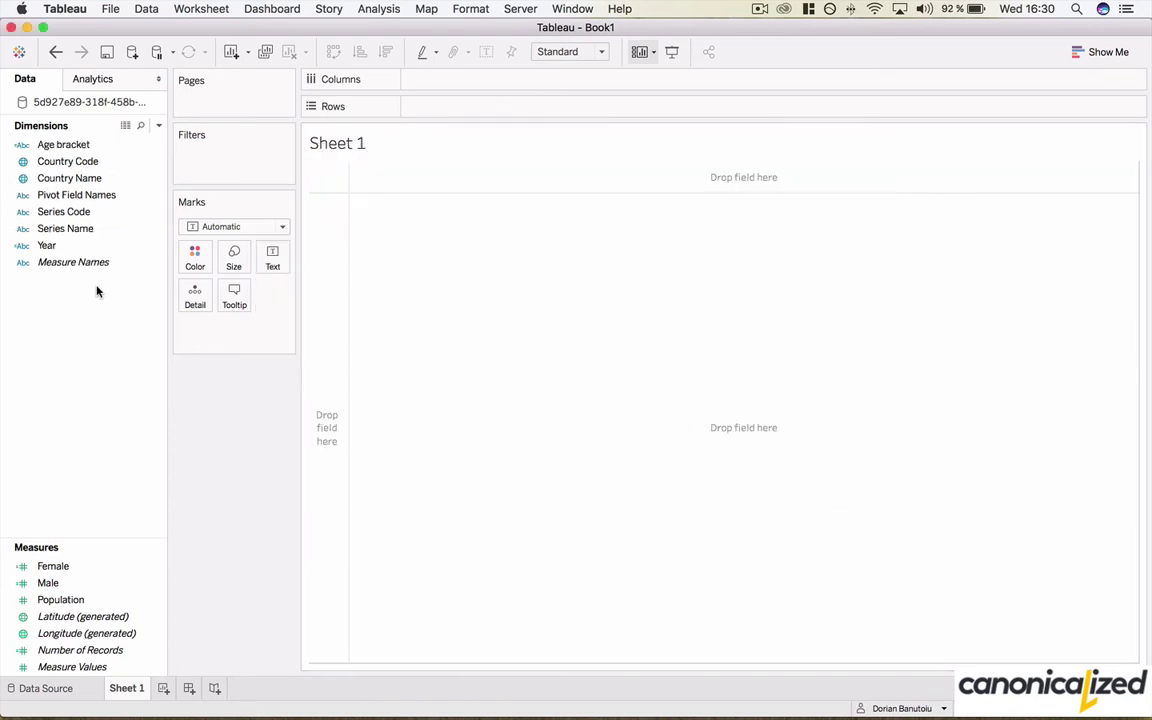
Plot Female bars by Age bracket, exclude the Null bracket, and sort with 80+ on top
{"action": "left_click_drag", "start_coordinate": [116, 149], "coordinate": [433, 114]}
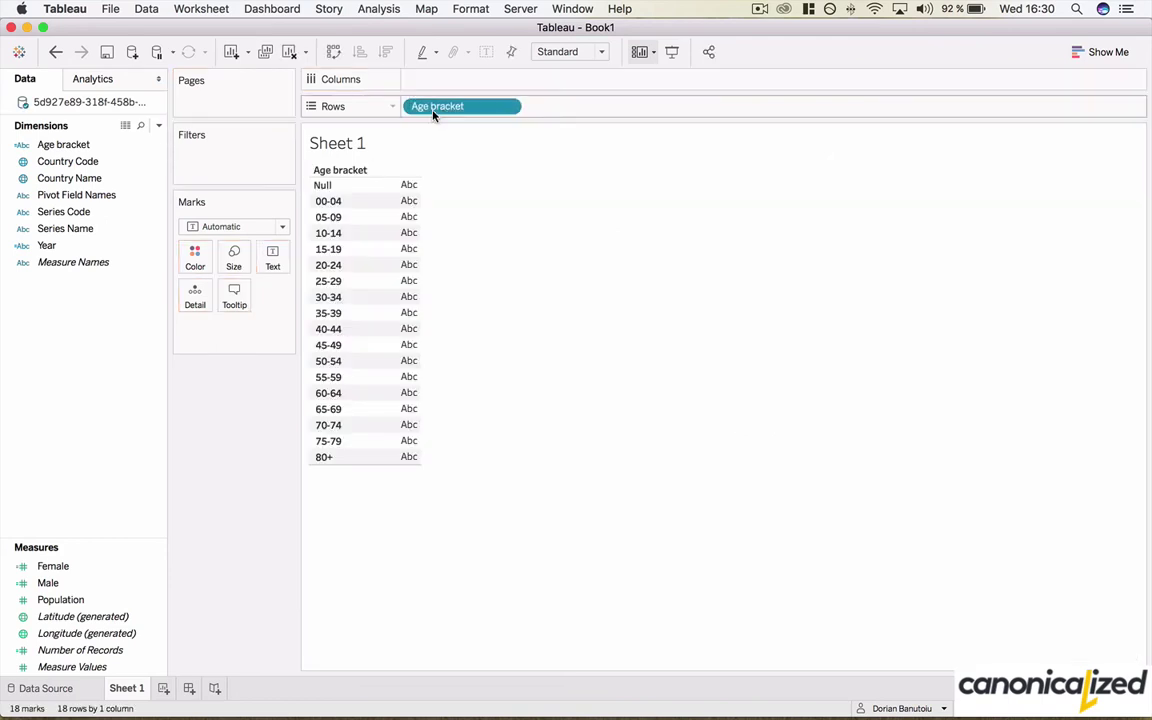
{"action": "mouse_move", "coordinate": [50, 566]}
{"action": "left_mouse_down"}
{"action": "mouse_move", "coordinate": [389, 198]}
{"action": "mouse_move", "coordinate": [434, 88]}
{"action": "left_mouse_up"}
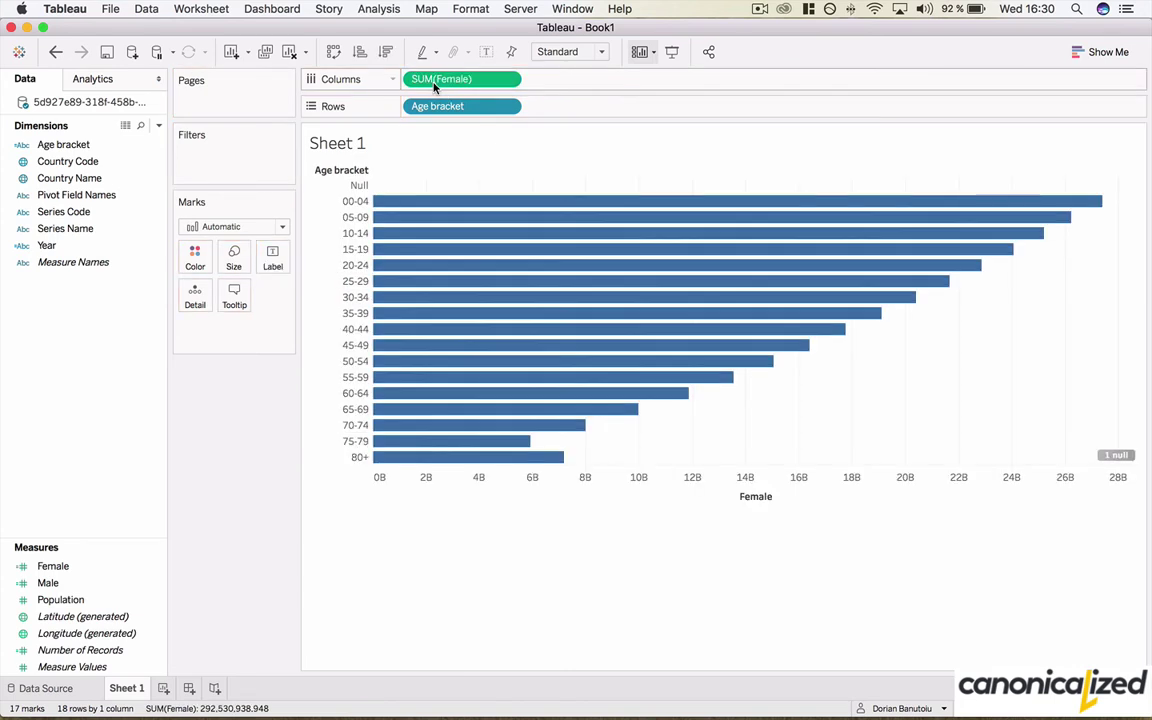
{"action": "right_click", "coordinate": [359, 185]}
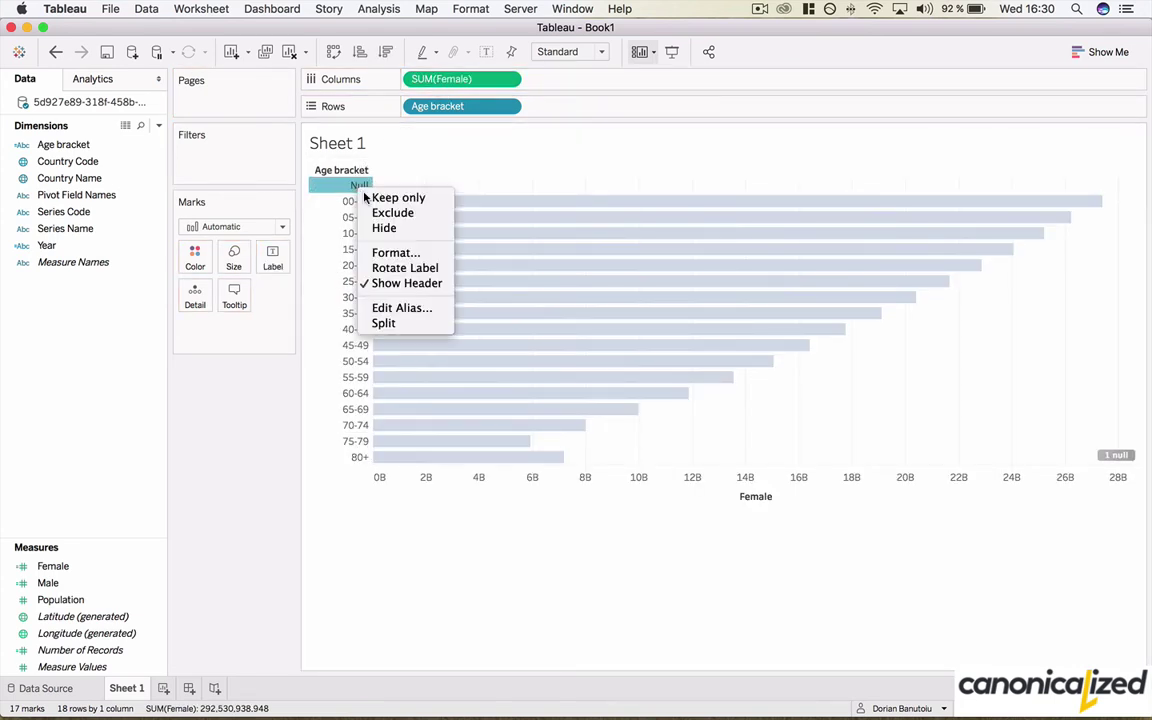
{"action": "left_click", "coordinate": [390, 213]}
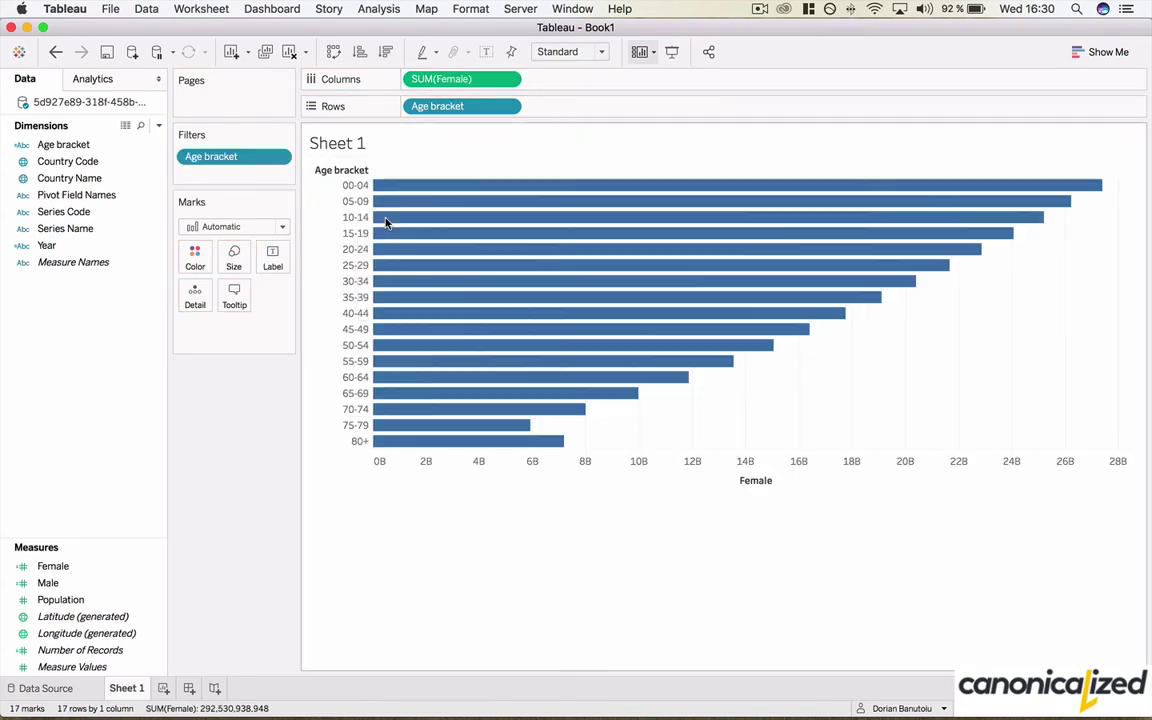
{"action": "left_click", "coordinate": [362, 171]}
{"action": "left_click", "coordinate": [363, 171]}
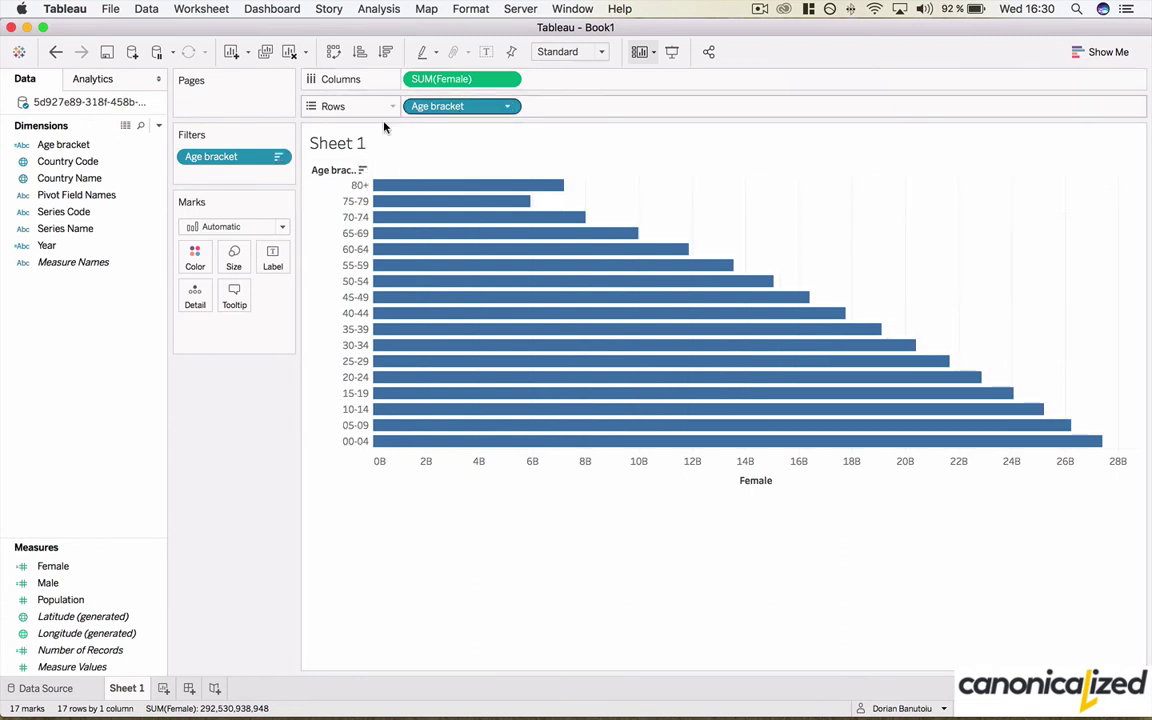
Colour the Female bars magenta and reverse the Female axis
{"action": "left_click", "coordinate": [196, 262]}
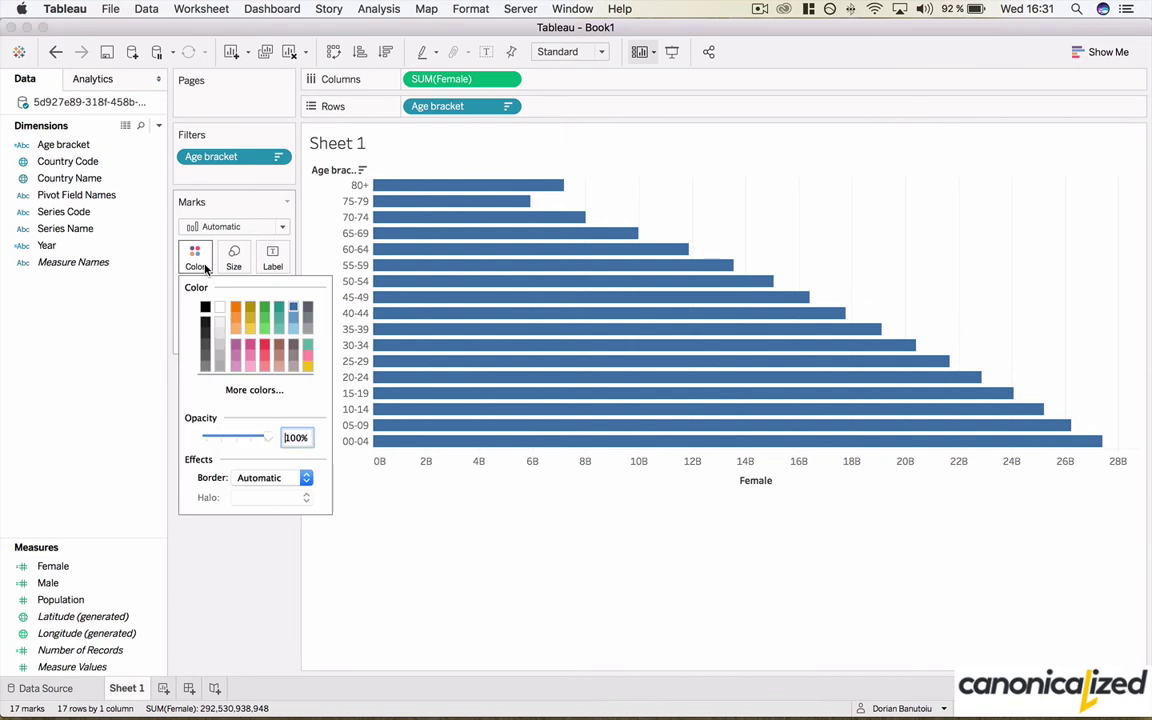
{"action": "left_click", "coordinate": [251, 346]}
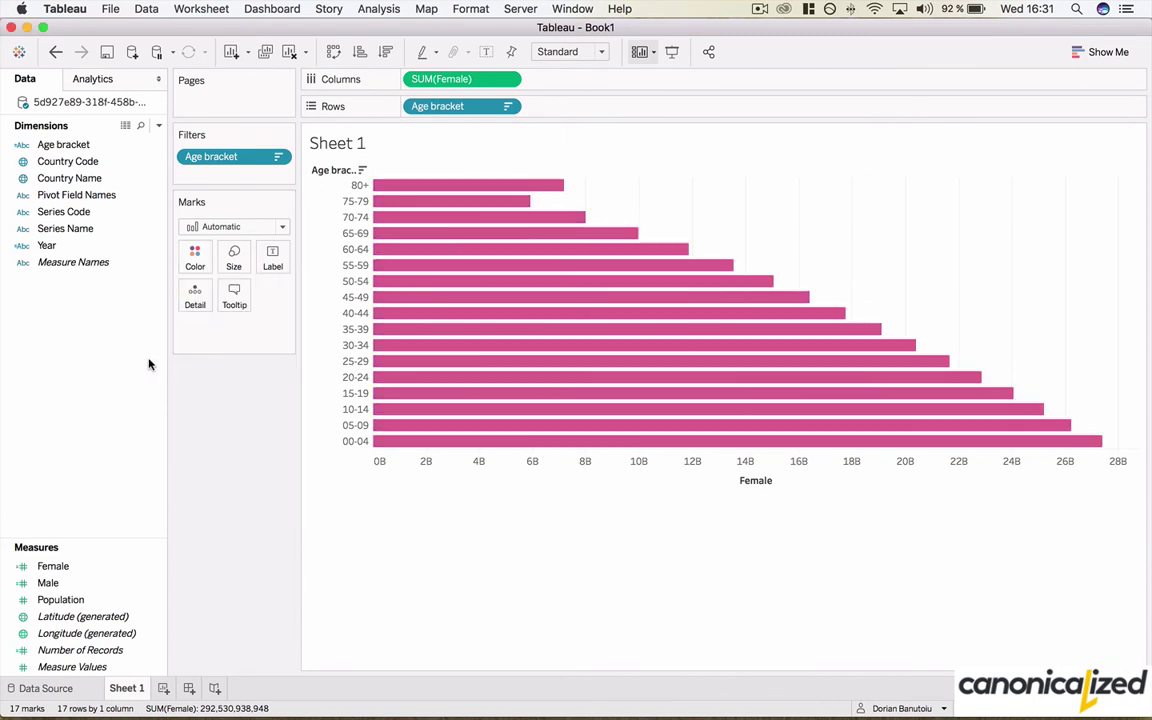
{"action": "left_click", "coordinate": [48, 583]}
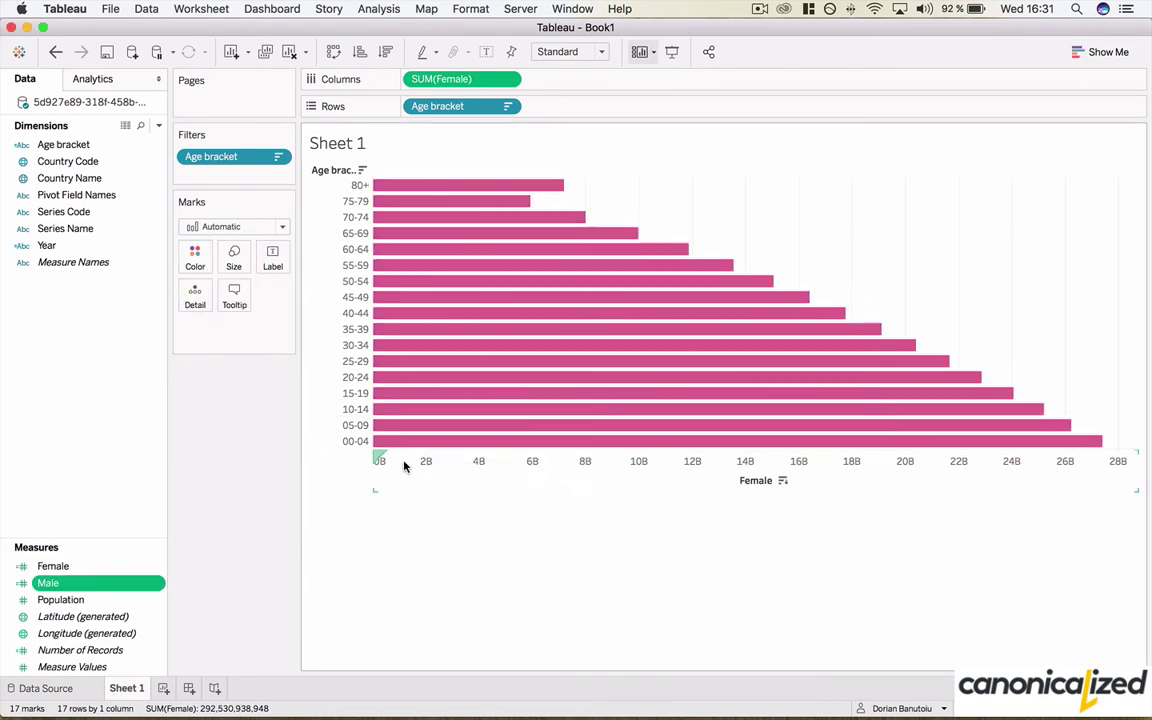
{"action": "right_click", "coordinate": [405, 466]}
{"action": "left_click", "coordinate": [421, 474]}
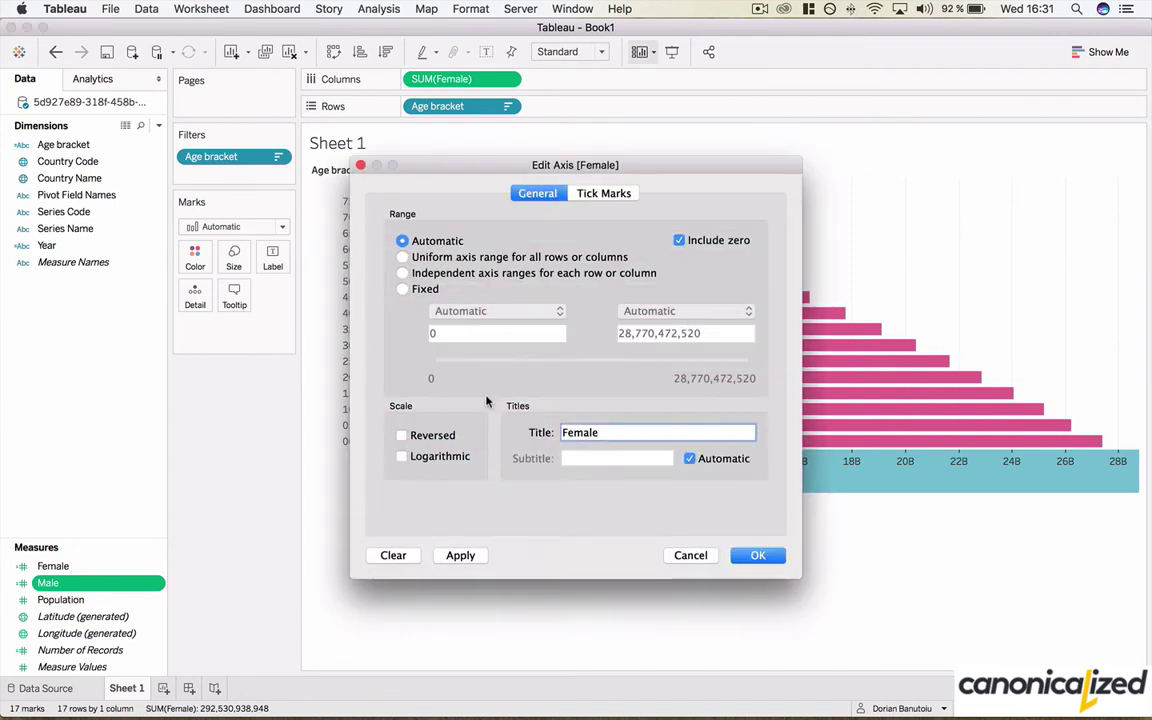
{"action": "left_click", "coordinate": [749, 556]}
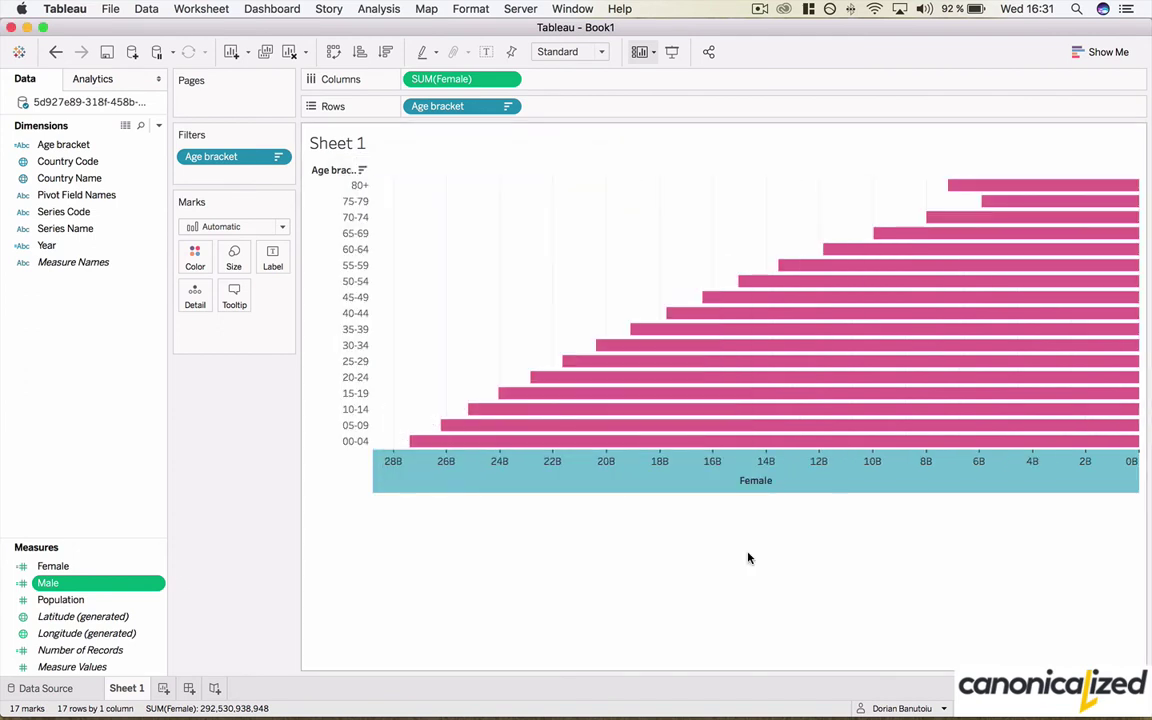
Add Male to Columns beside Female and colour its bars blue
{"action": "left_click_drag", "start_coordinate": [55, 582], "coordinate": [598, 80]}
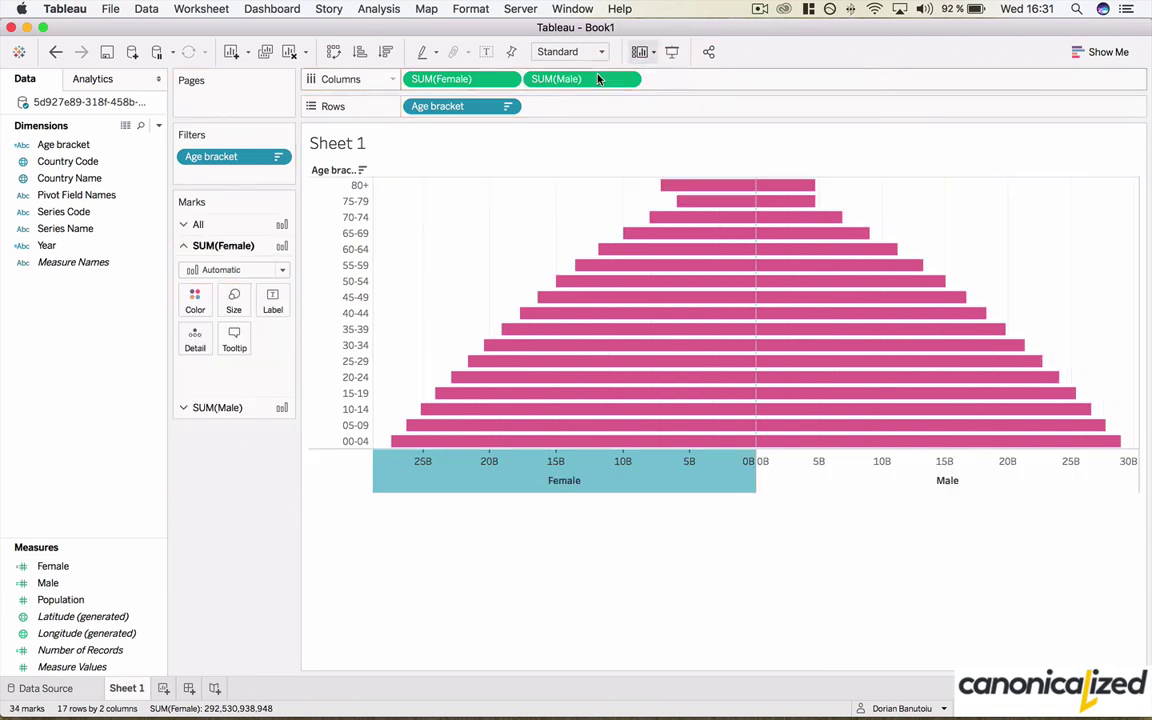
{"action": "left_click", "coordinate": [236, 410]}
{"action": "left_click", "coordinate": [195, 318]}
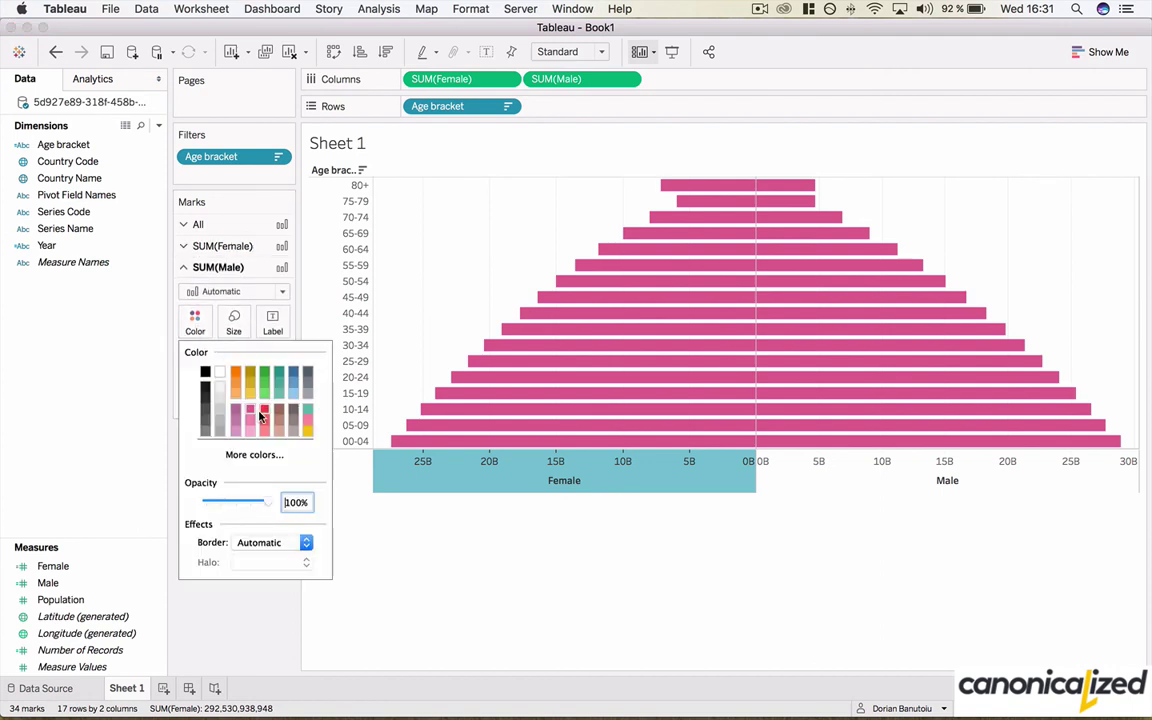
{"action": "left_click", "coordinate": [292, 373]}
{"action": "left_click", "coordinate": [532, 537]}
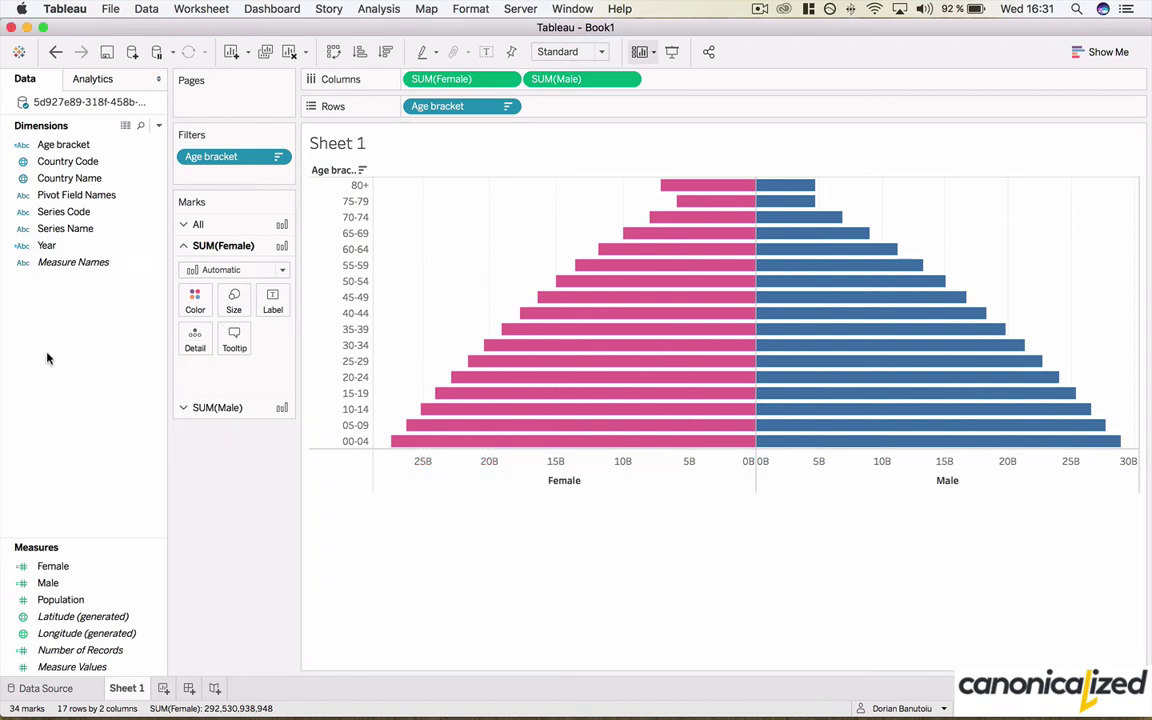
Put Year on Pages and fix the Female axis range from 0 to 380000000
{"action": "left_click_drag", "start_coordinate": [50, 245], "coordinate": [226, 103]}
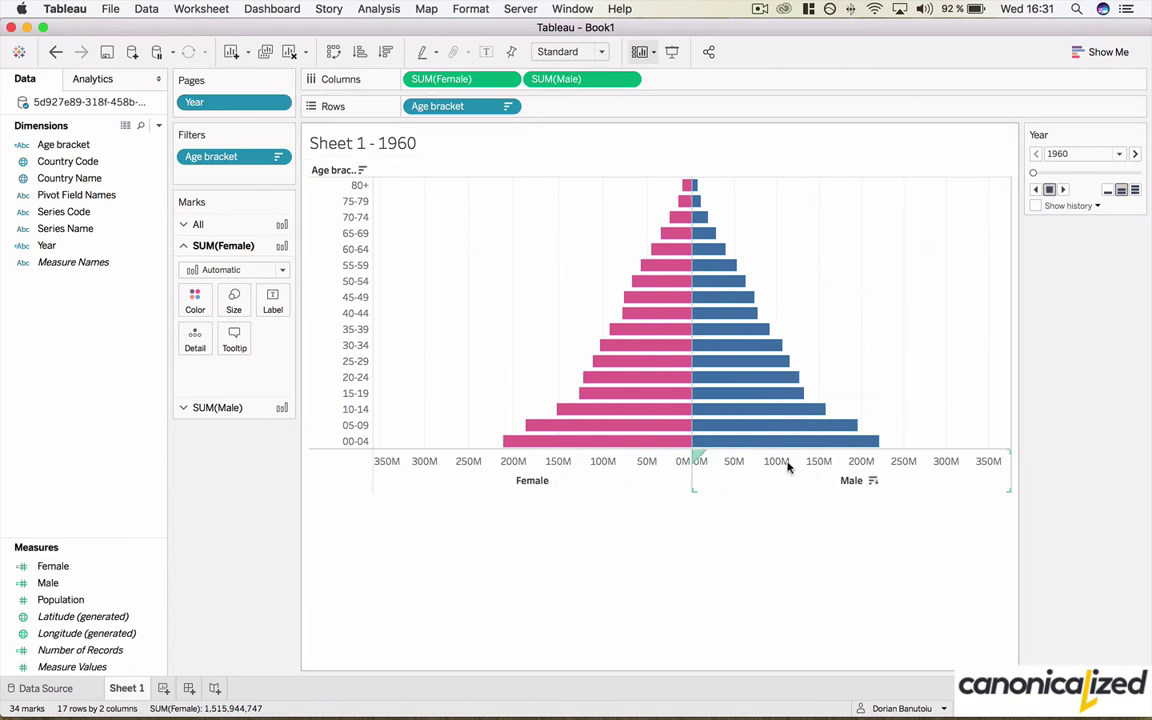
{"action": "left_click", "coordinate": [532, 481]}
{"action": "right_click", "coordinate": [528, 478]}
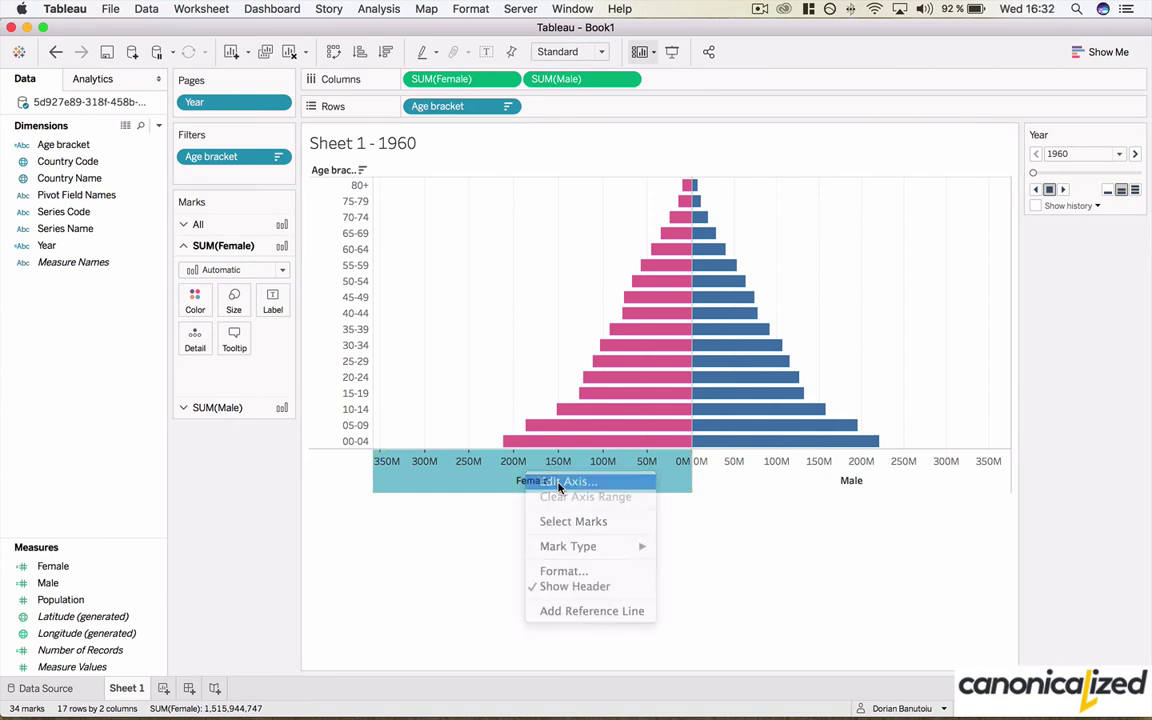
{"action": "left_click", "coordinate": [559, 483]}
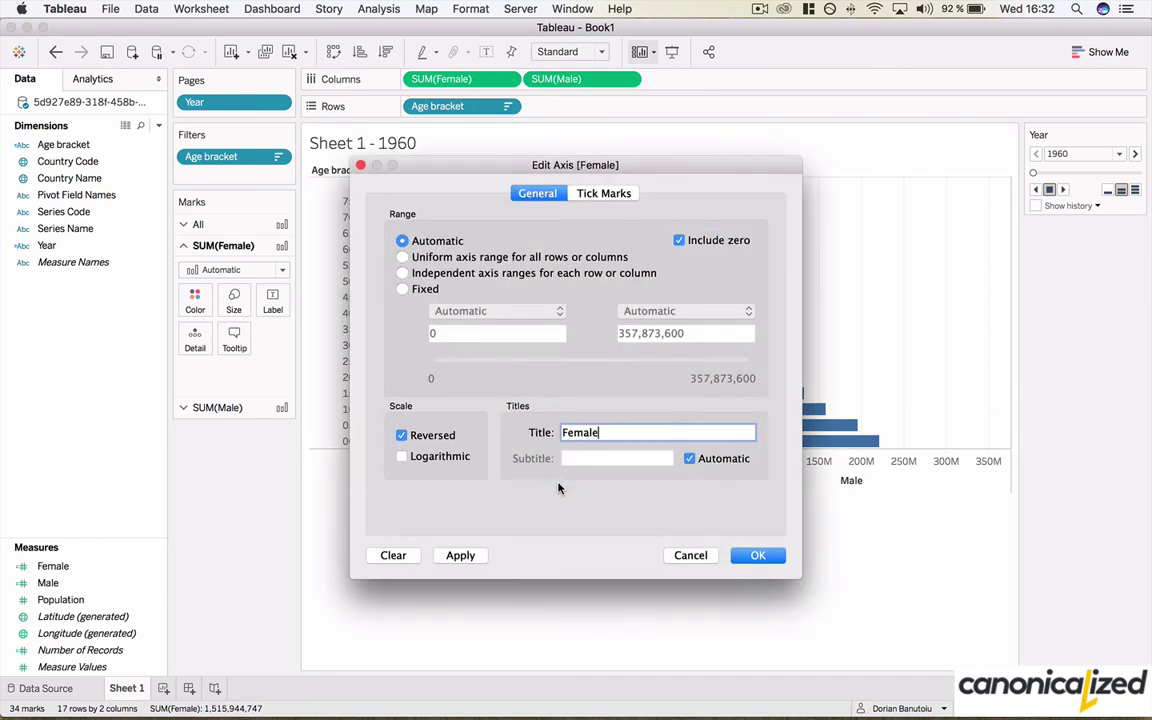
{"action": "left_click", "coordinate": [403, 290]}
{"action": "type", "text": "380"}
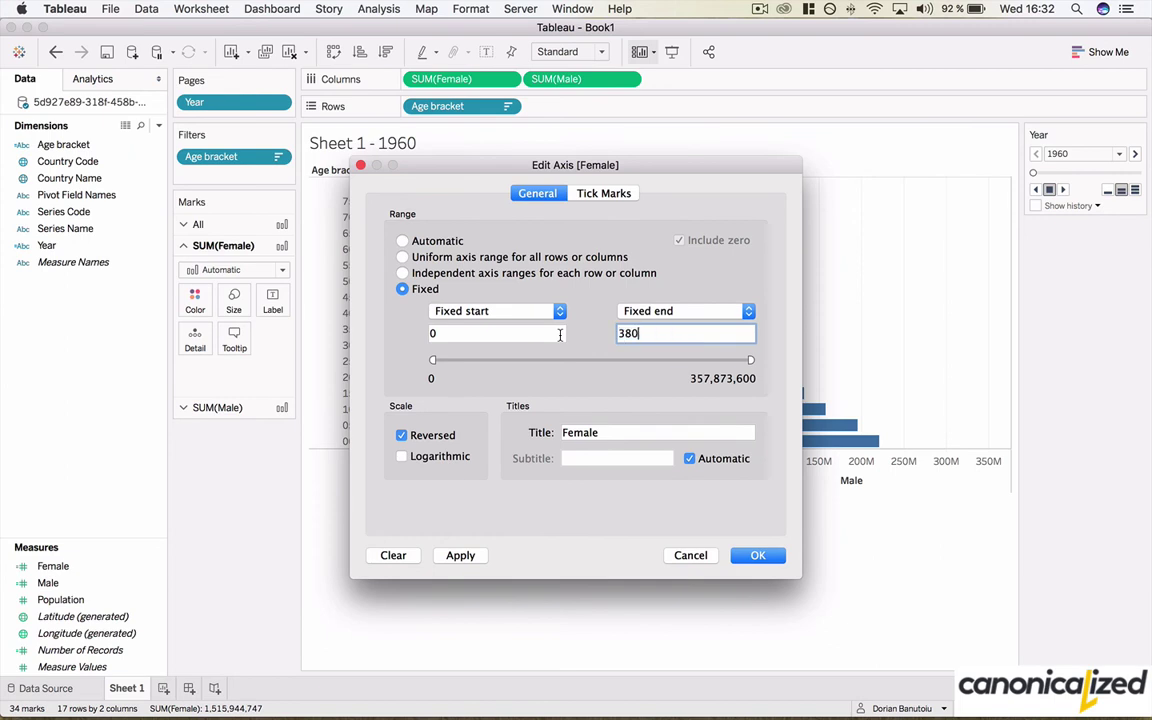
{"action": "type", "text": "000000"}
{"action": "key", "text": "super+a"}
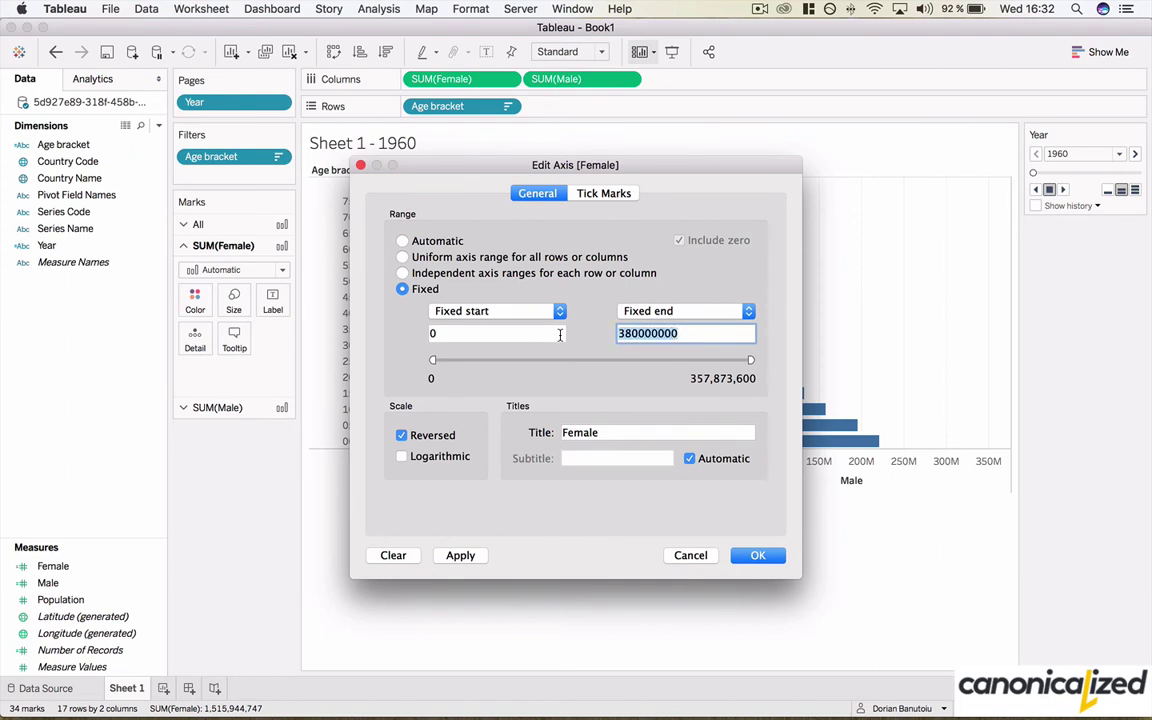
{"action": "left_click", "coordinate": [748, 554]}
Fix the Male axis range from 0 to 380000000 to match the Female side
{"action": "right_click", "coordinate": [789, 473]}
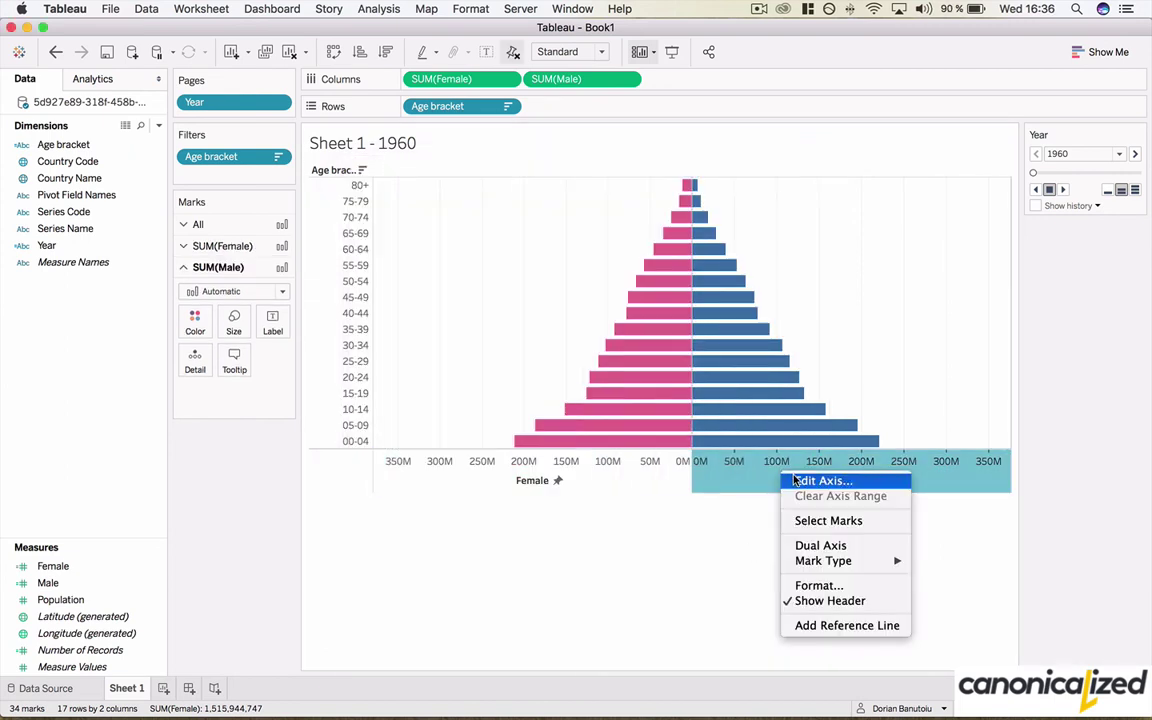
{"action": "left_click", "coordinate": [760, 476]}
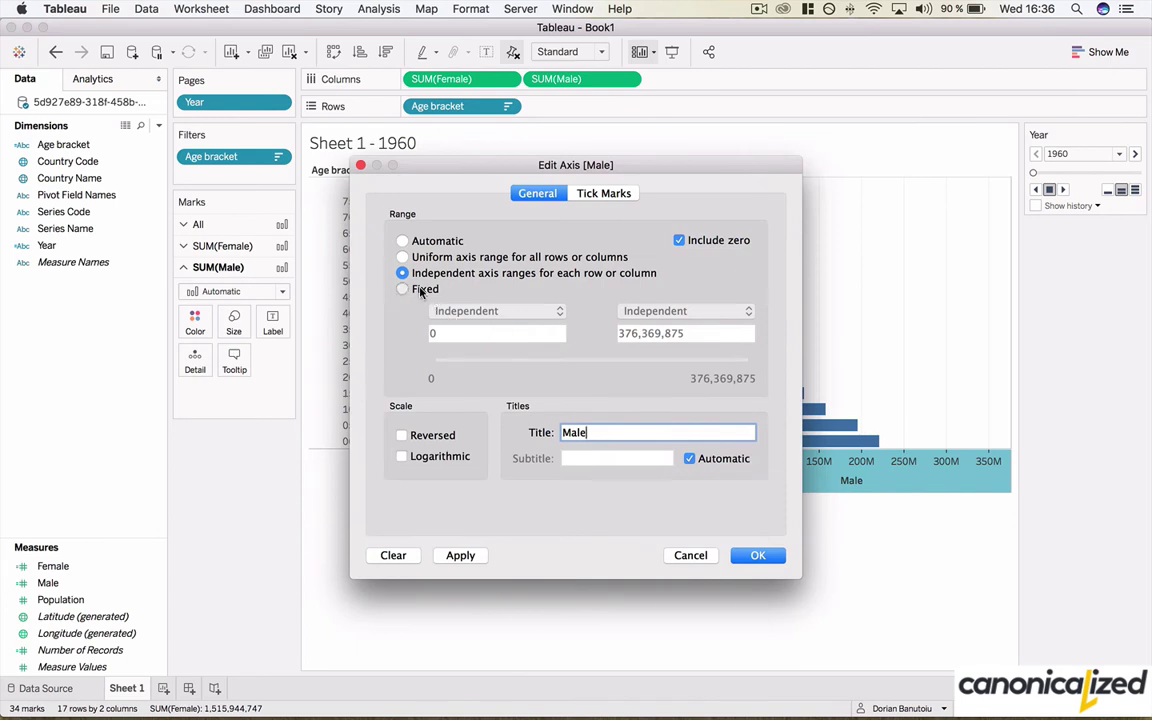
{"action": "left_click", "coordinate": [420, 290]}
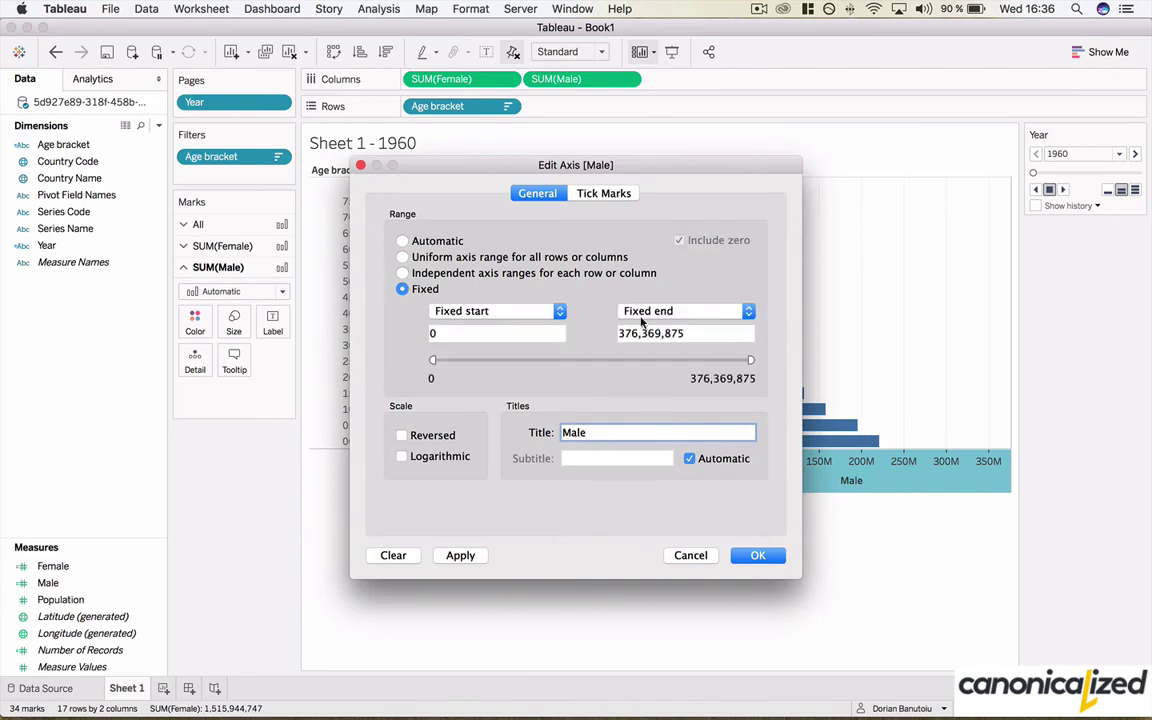
{"action": "key", "text": "Tab"}
{"action": "type", "text": "380000000"}
{"action": "left_click", "coordinate": [752, 556]}
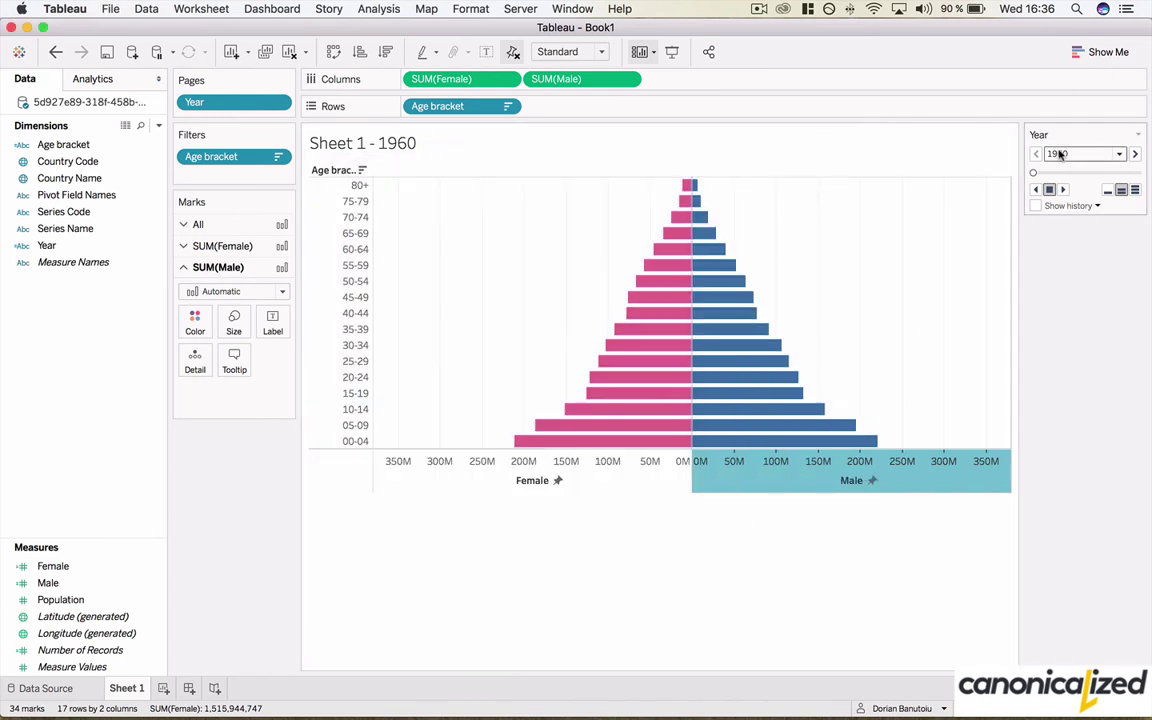
{"action": "left_click", "coordinate": [1073, 406]}
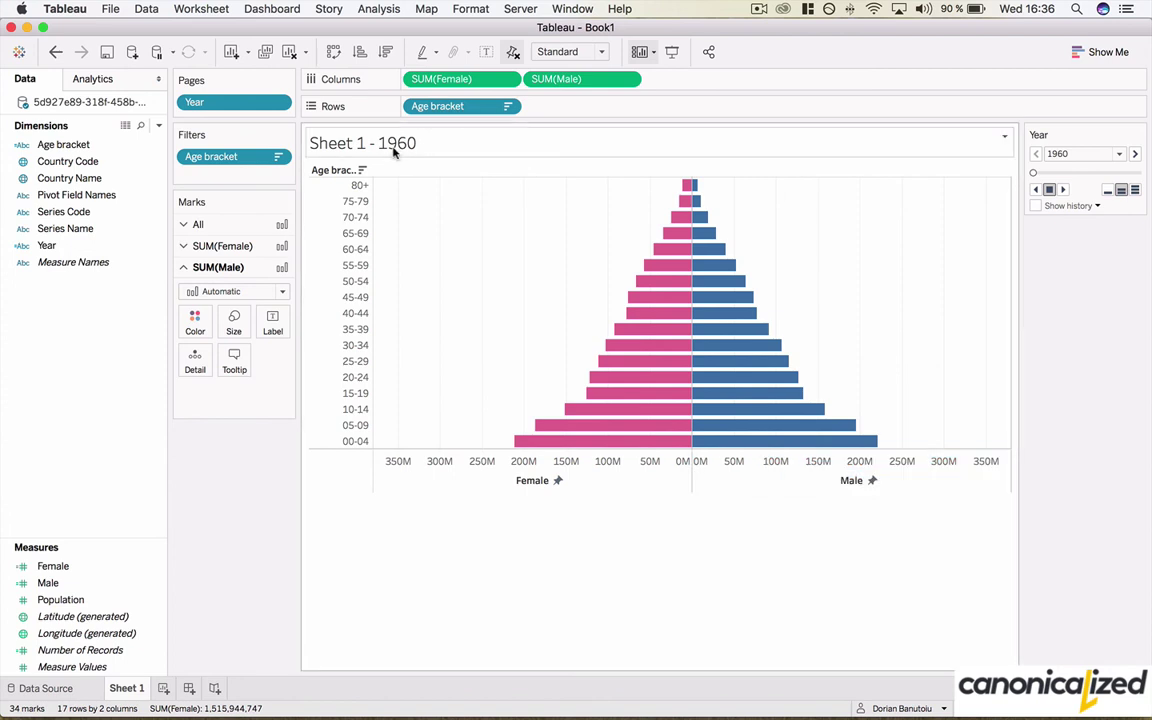
Rename the sheet to 'Population pyramid' and play the Year animation through to 2050 at top speed
{"action": "left_click", "coordinate": [136, 687]}
{"action": "type", "text": "Population"}
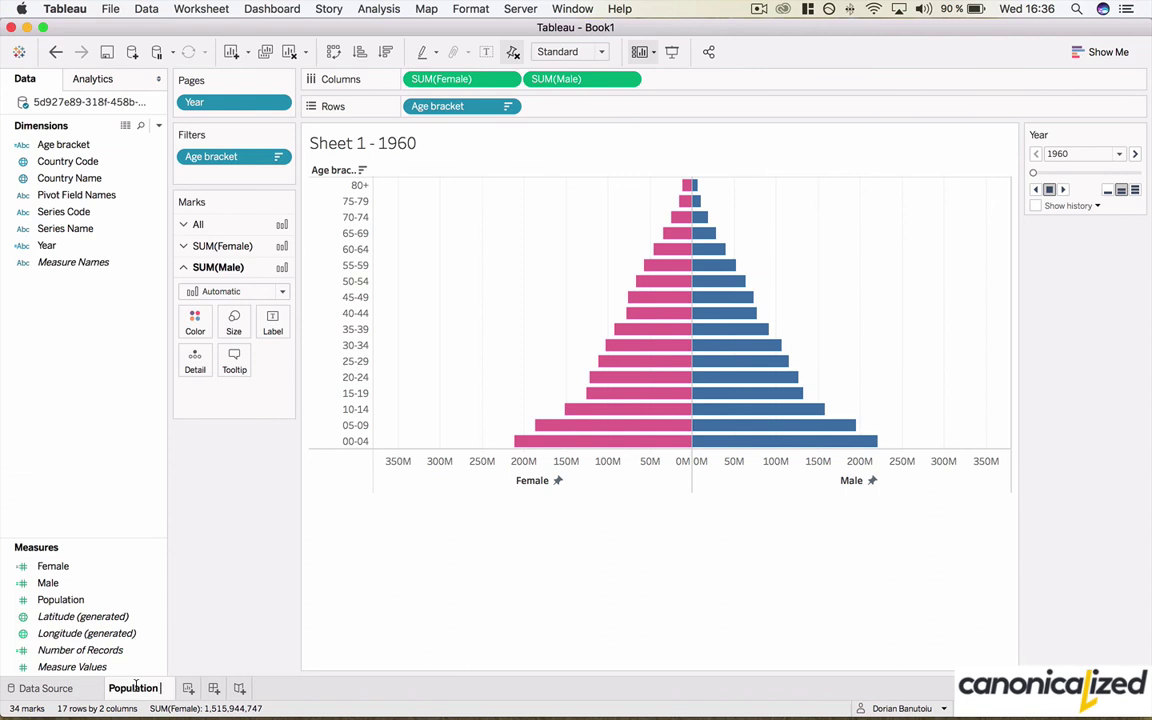
{"action": "type", "text": " pyramid"}
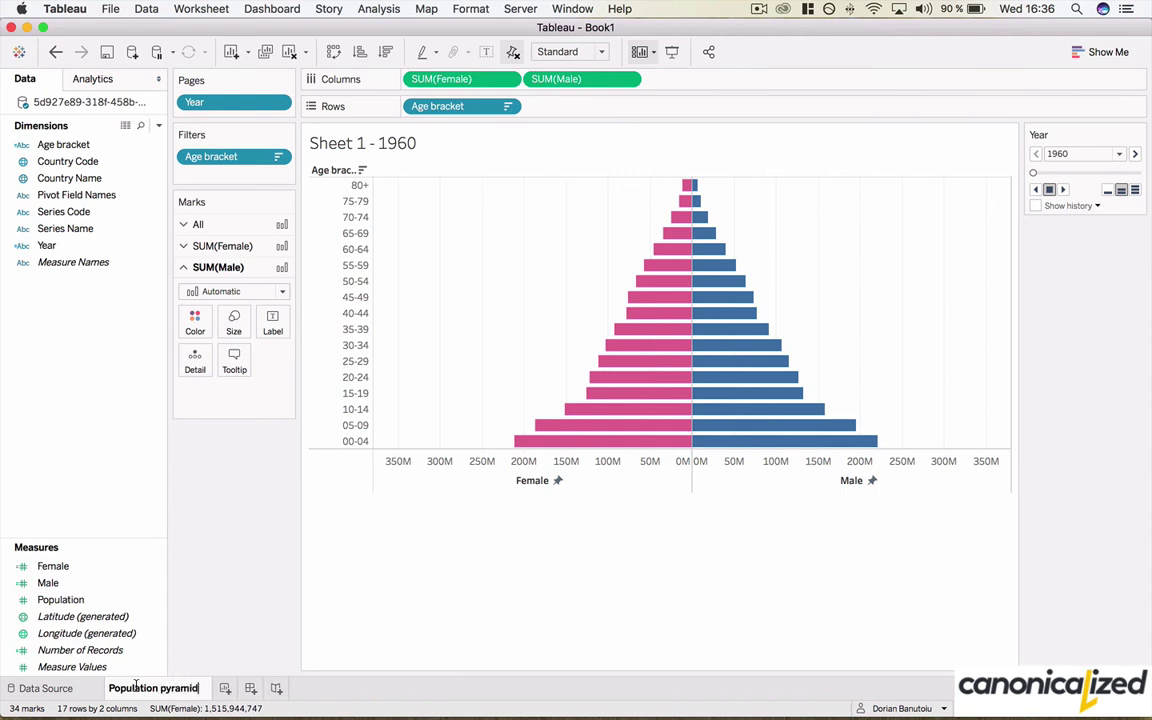
{"action": "key", "text": "Return"}
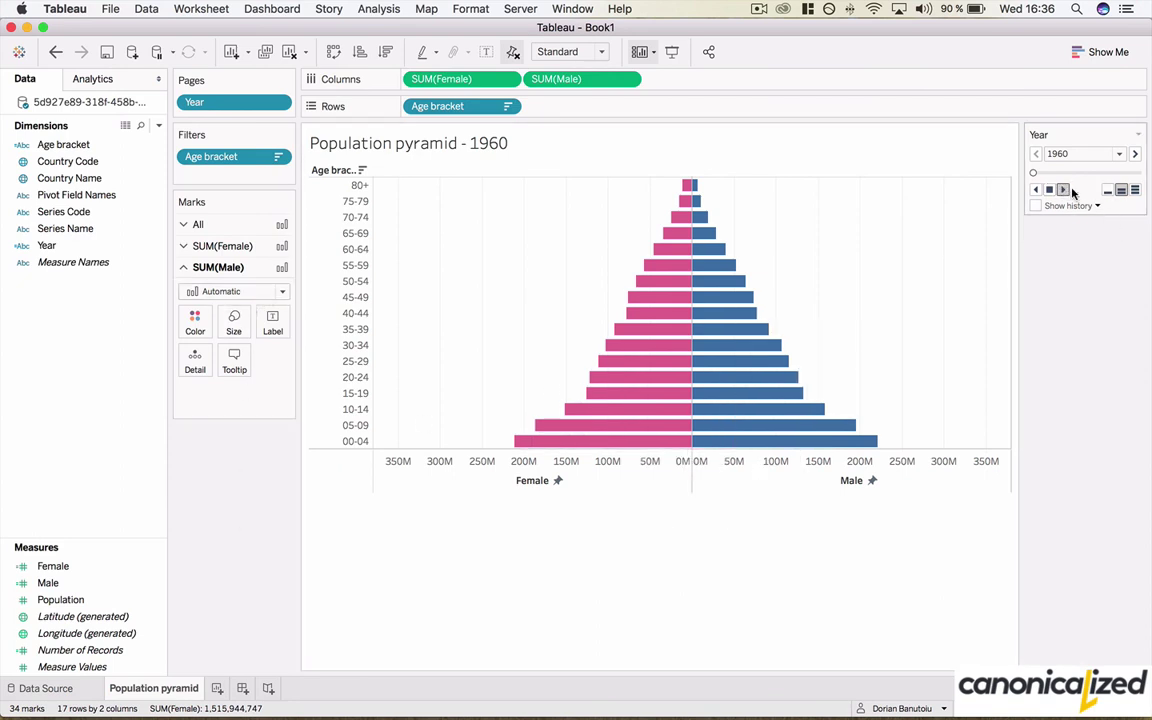
{"action": "left_click", "coordinate": [1135, 191]}
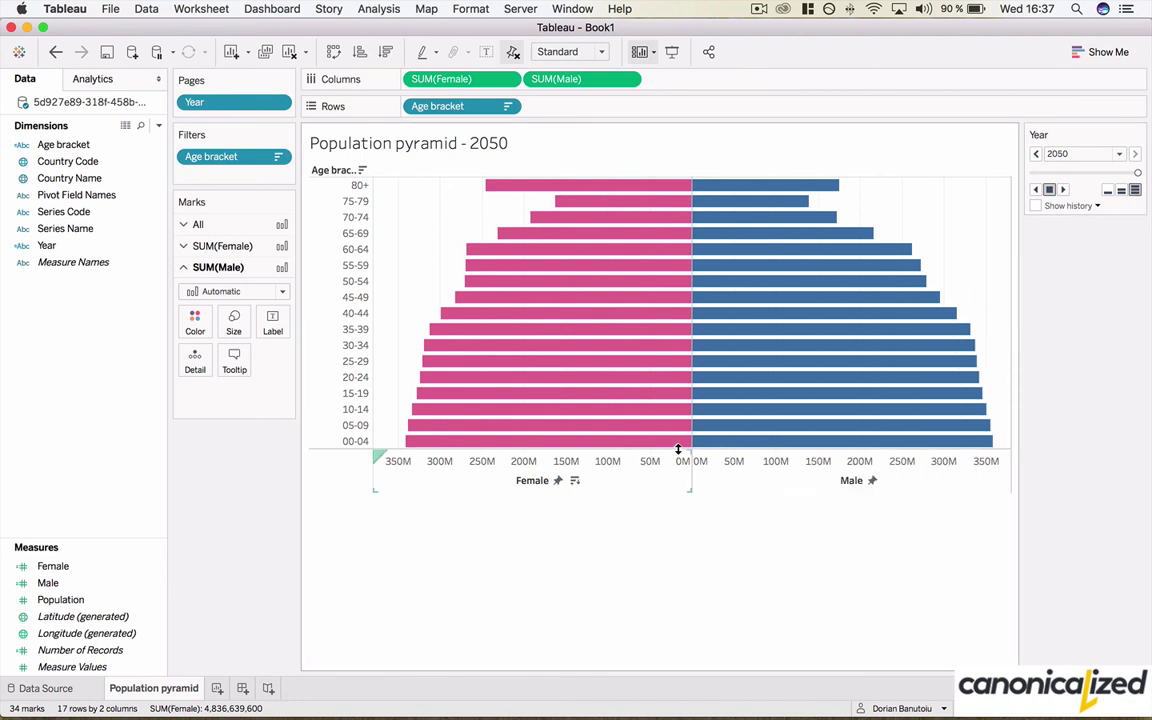
Make the pyramid taller and narrower, then show the year 2018 on the Year page control
{"action": "left_click_drag", "start_coordinate": [681, 452], "coordinate": [684, 519]}
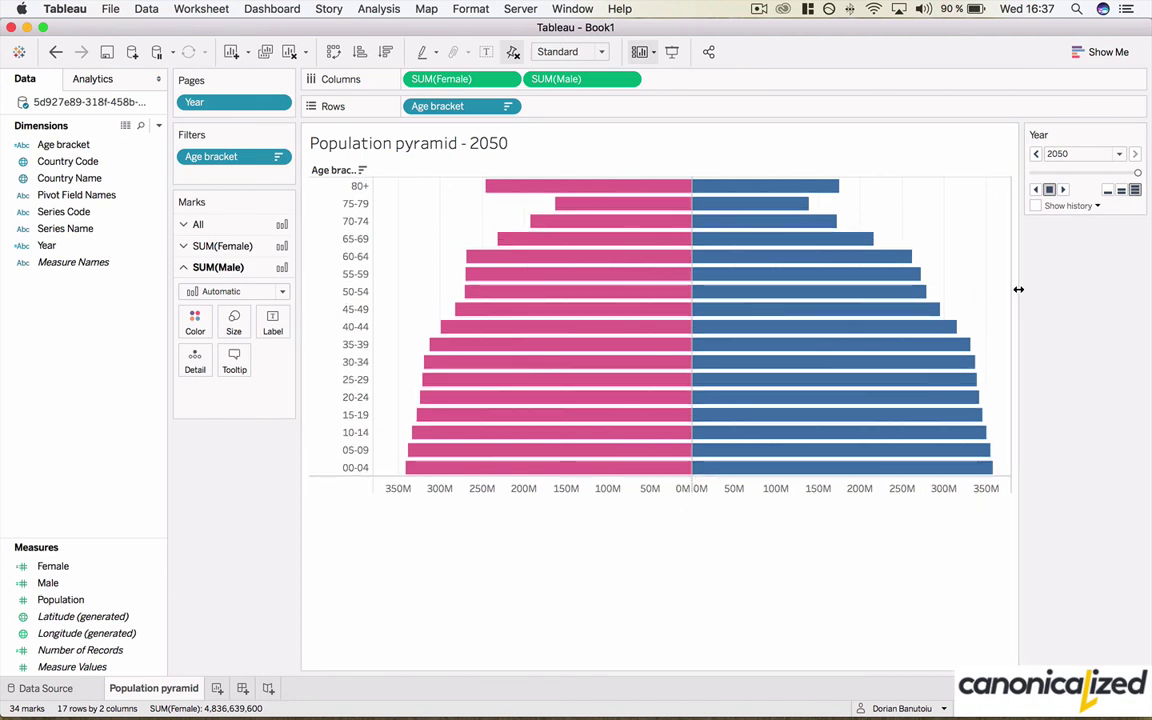
{"action": "left_click_drag", "start_coordinate": [1020, 290], "coordinate": [890, 292]}
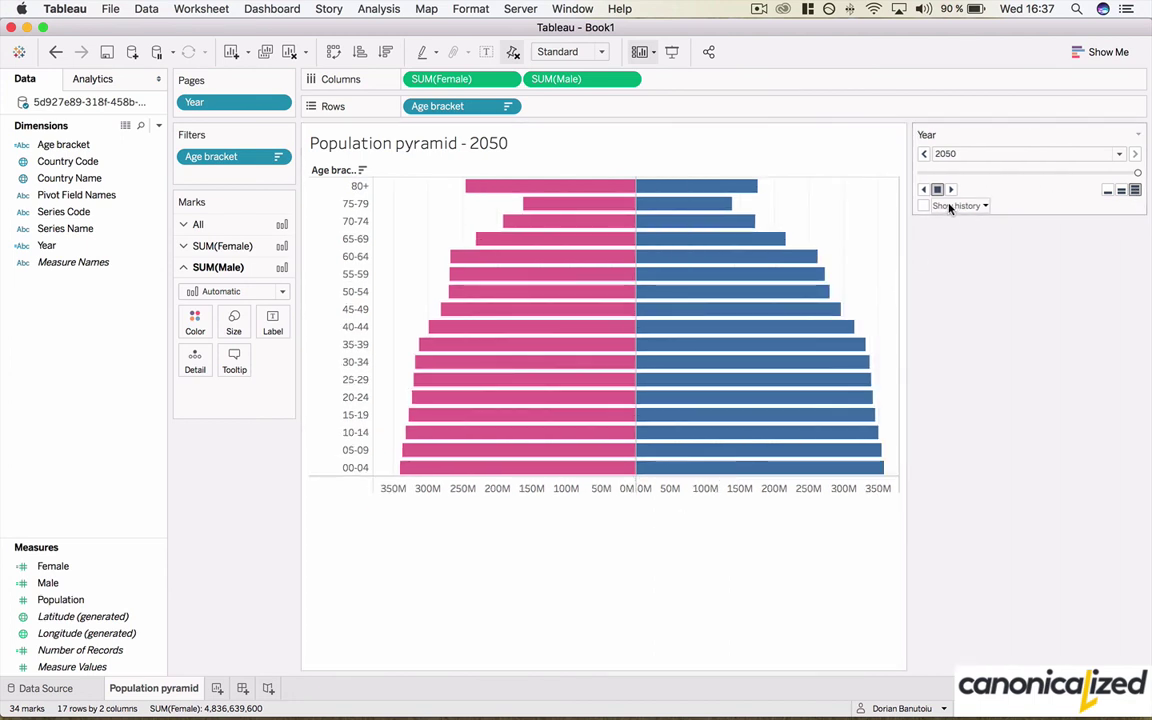
{"action": "left_click", "coordinate": [946, 156]}
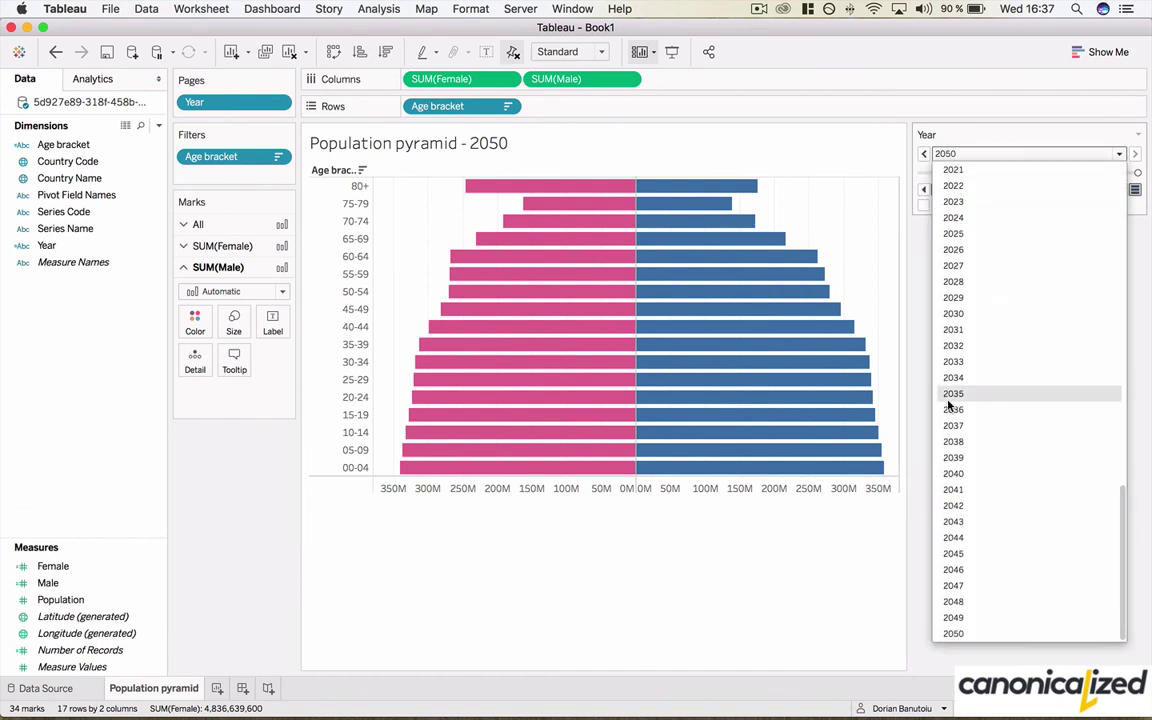
{"action": "scroll", "coordinate": [953, 422], "scroll_direction": "up", "scroll_amount": 5}
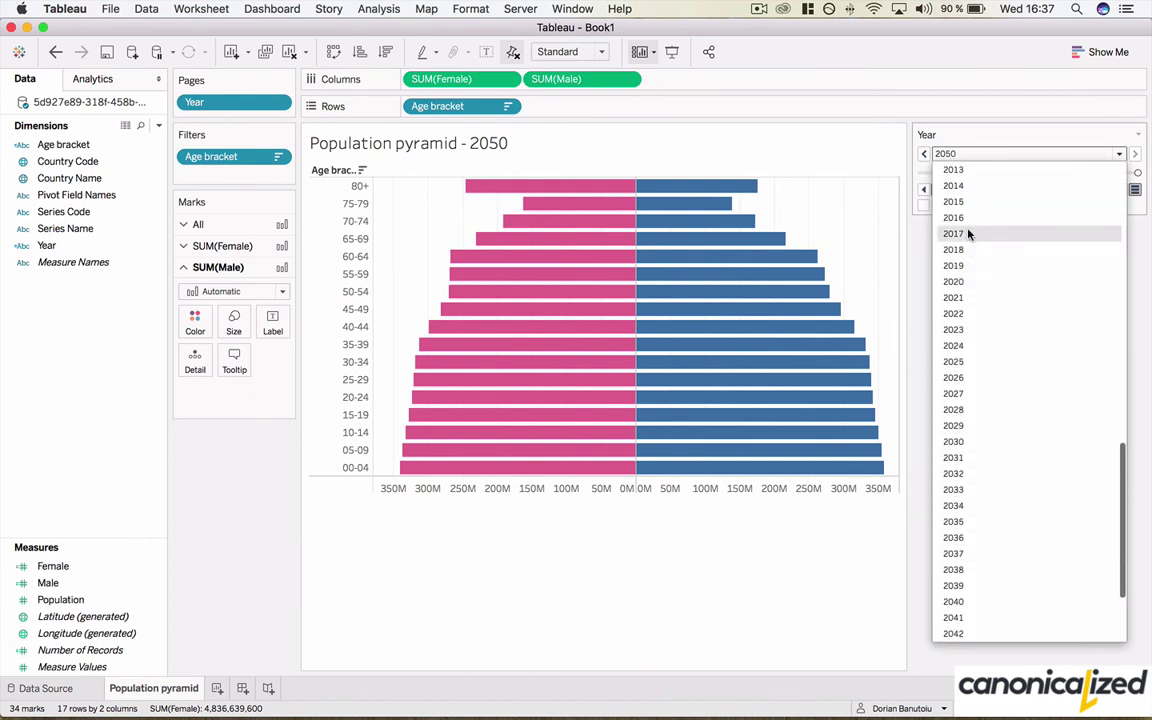
{"action": "left_click", "coordinate": [968, 250]}
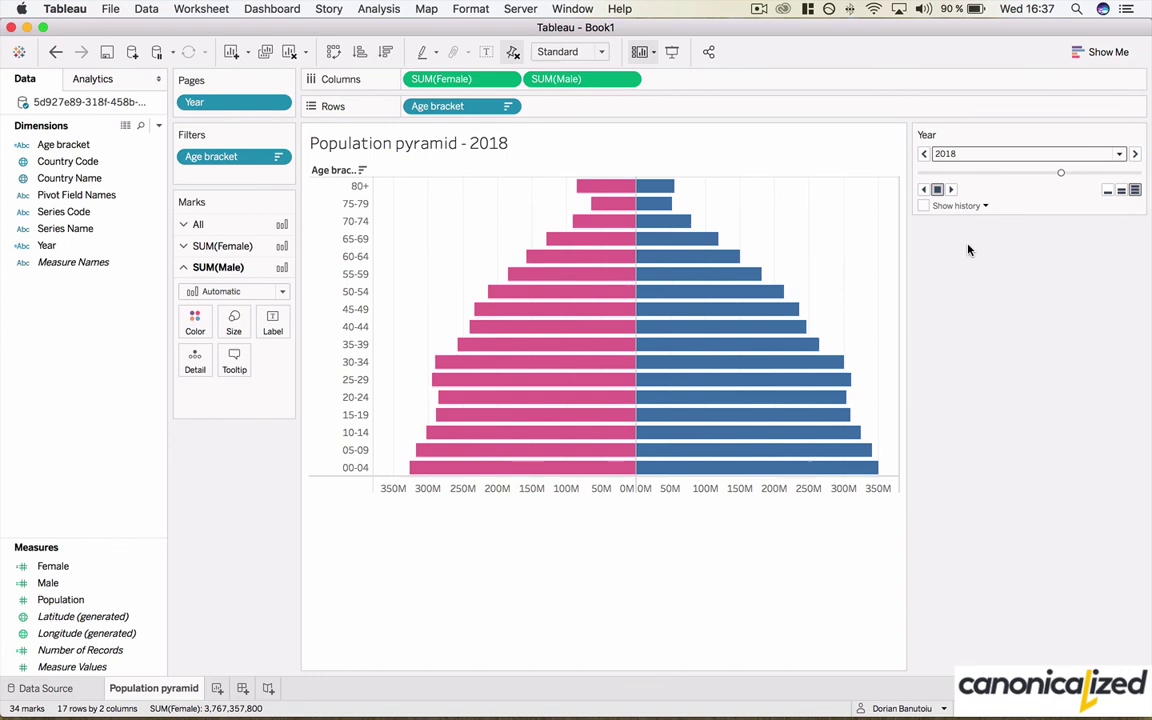